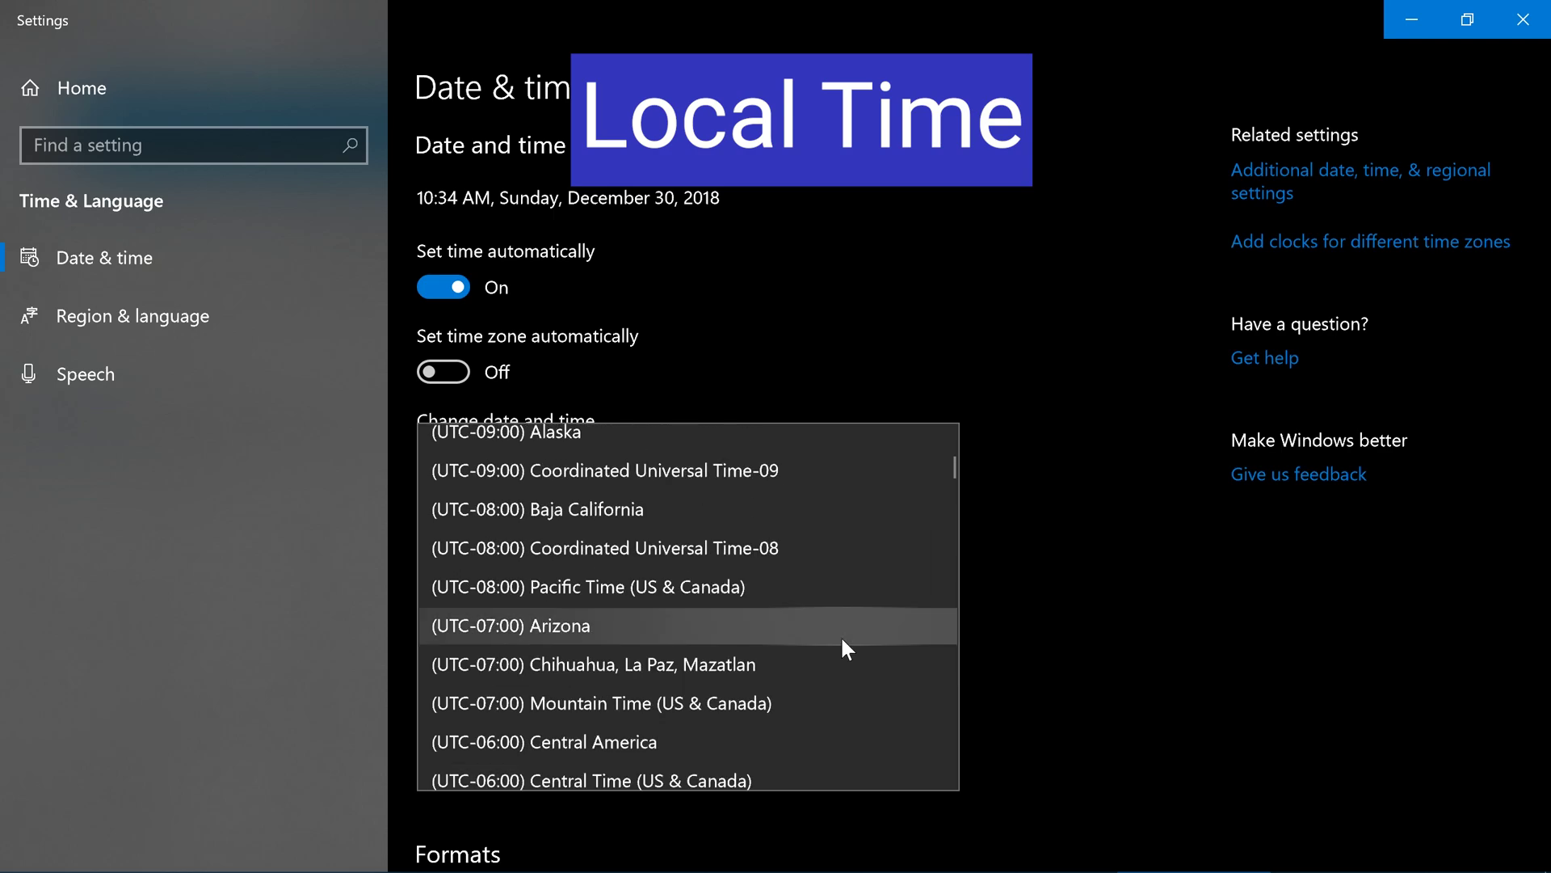
Set the Windows time zone to (UTC-08:00) Pacific Time (US & Canada).
click(846, 586)
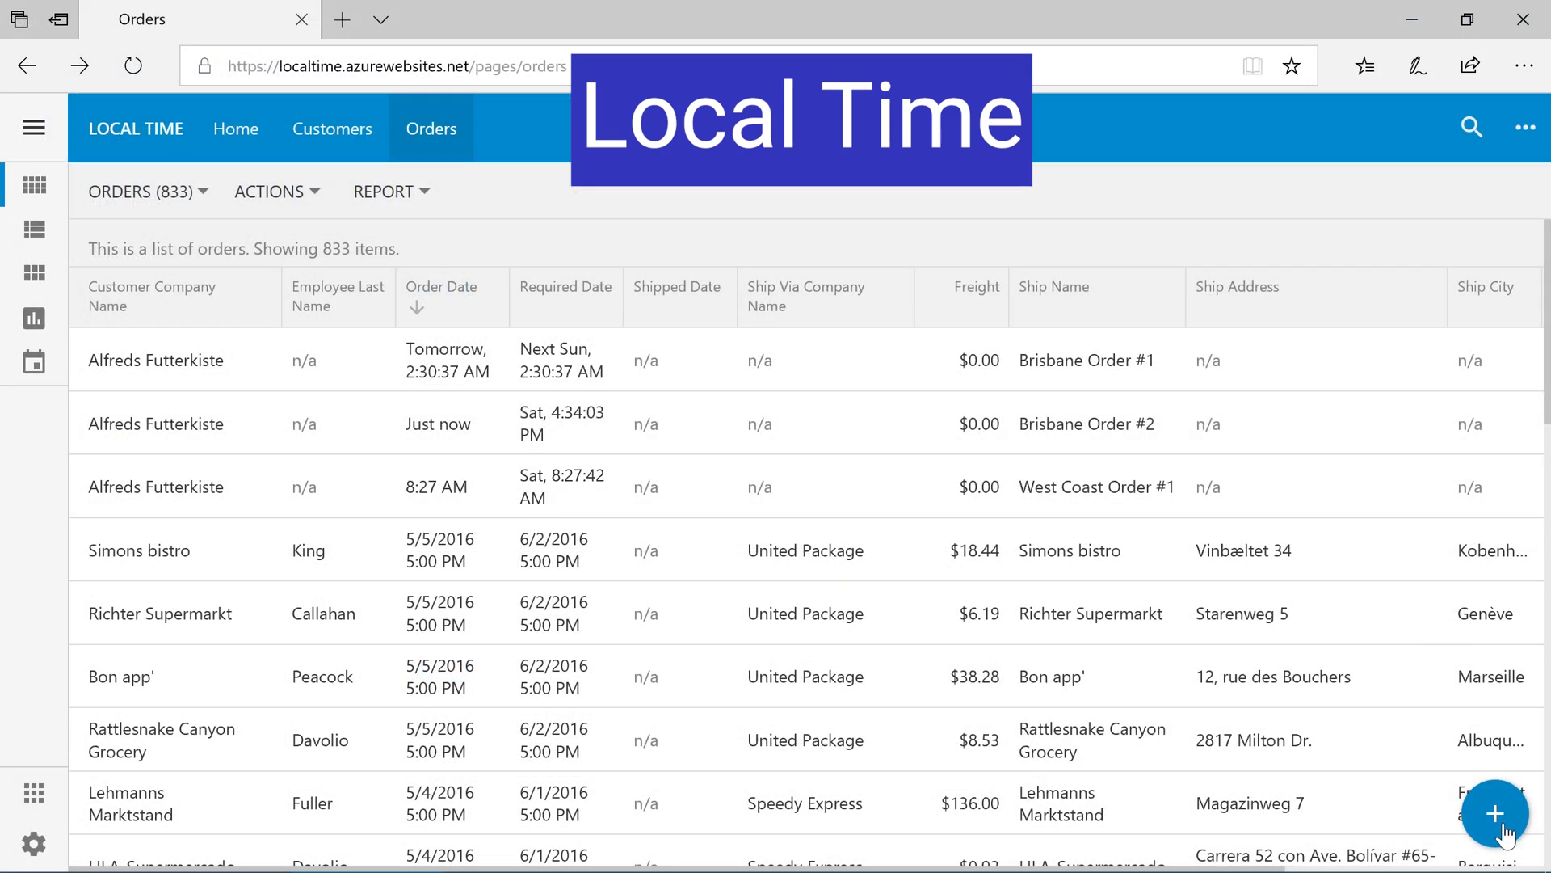
In the Local Time web app, create and save an order for Alfreds Futterkiste with ship name West Coast Order #2.
click(1496, 814)
text(a)
key(Tab)
key(Tab)
key(Tab)
key(Tab)
key(Tab)
key(Tab)
key(Tab)
text(West Coast Order #2)
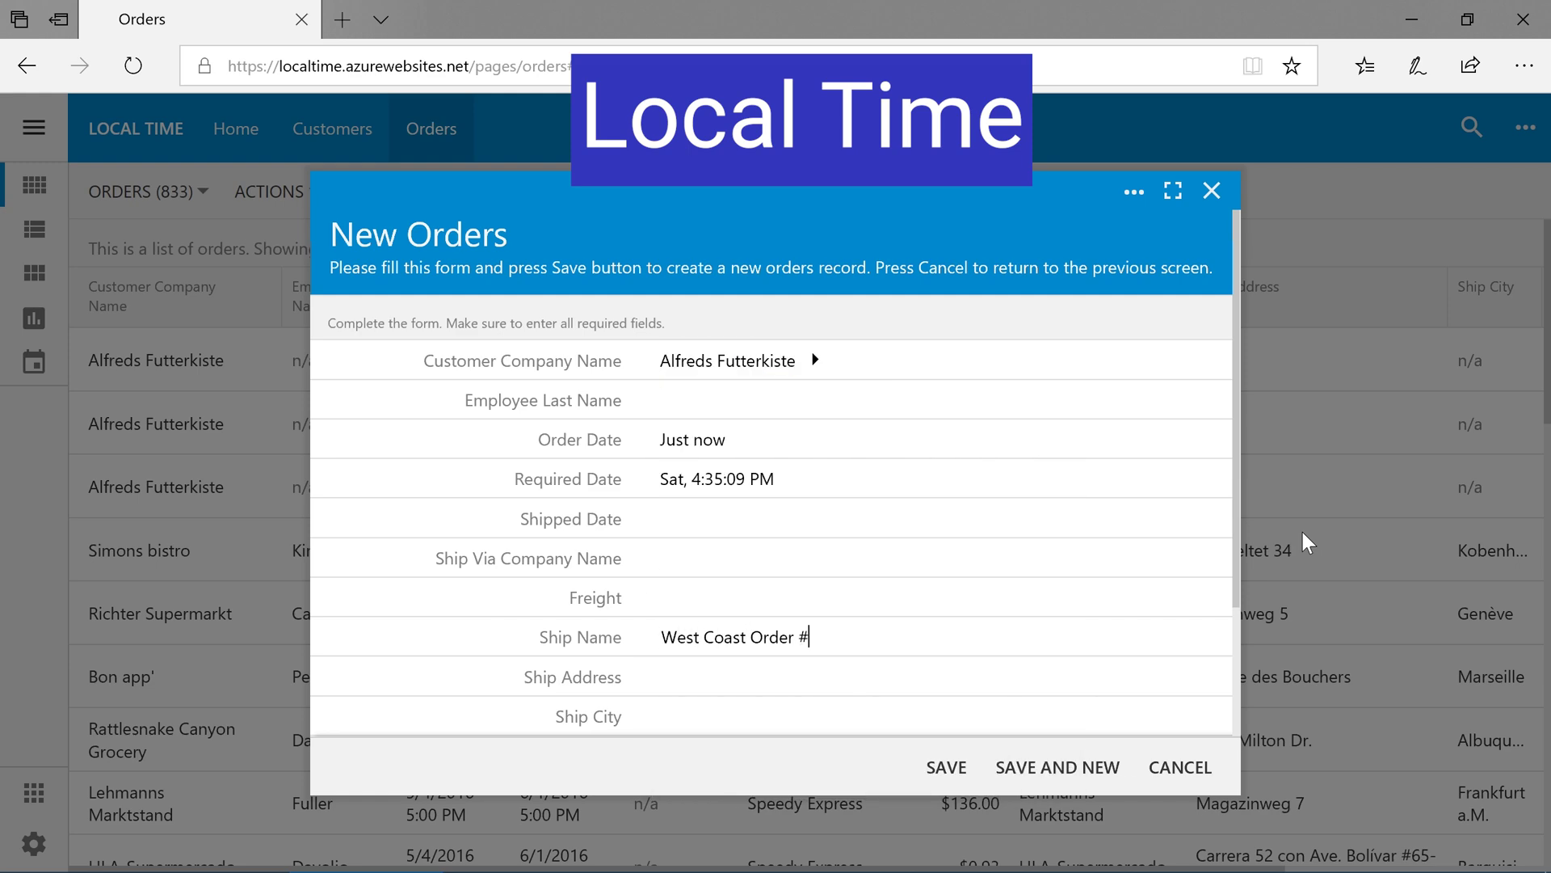
click(947, 766)
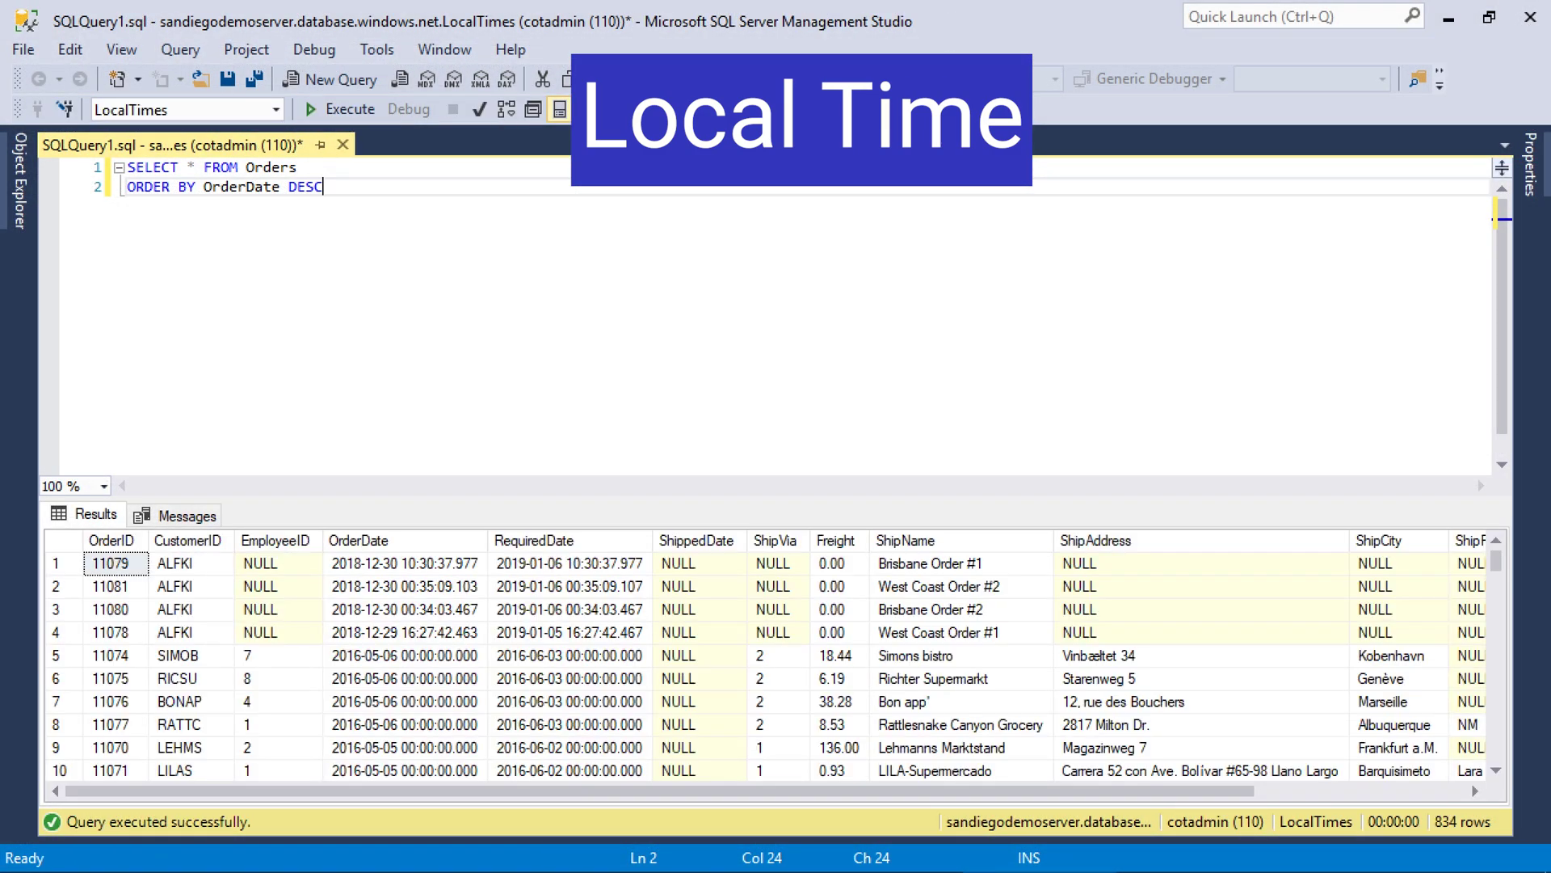
In SQL Server Management Studio, select the query result rows of West Coast Order #2 and Brisbane Order #2.
drag(56, 585, 56, 609)
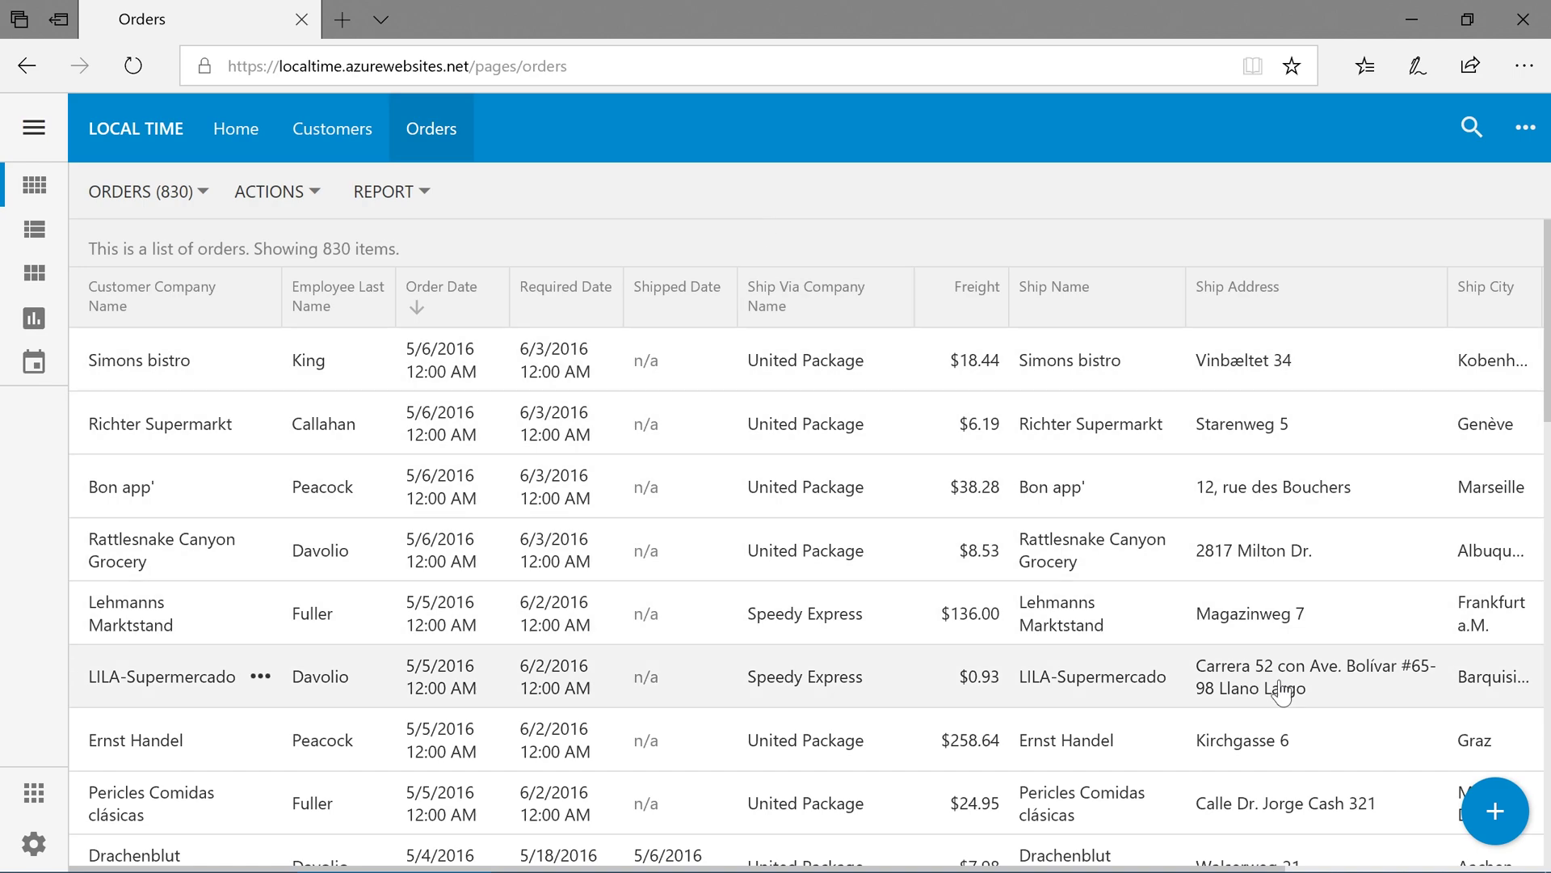
In the Local Time web app, create and save an order for Alfreds Futterkiste with ship name West Coast Order #1, keeping the default dates.
click(1505, 821)
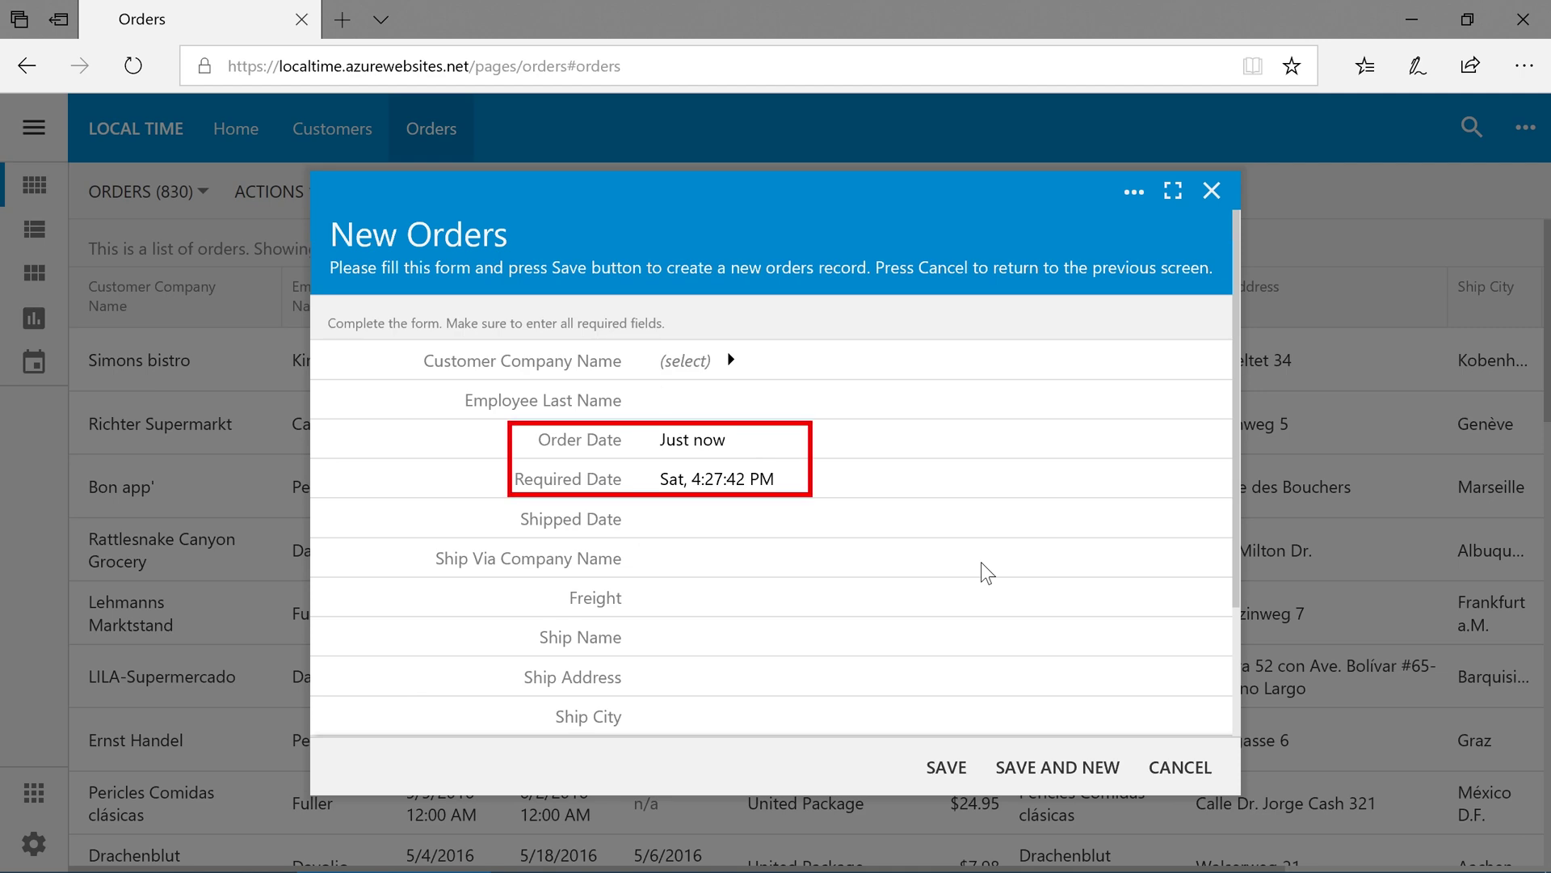
click(818, 473)
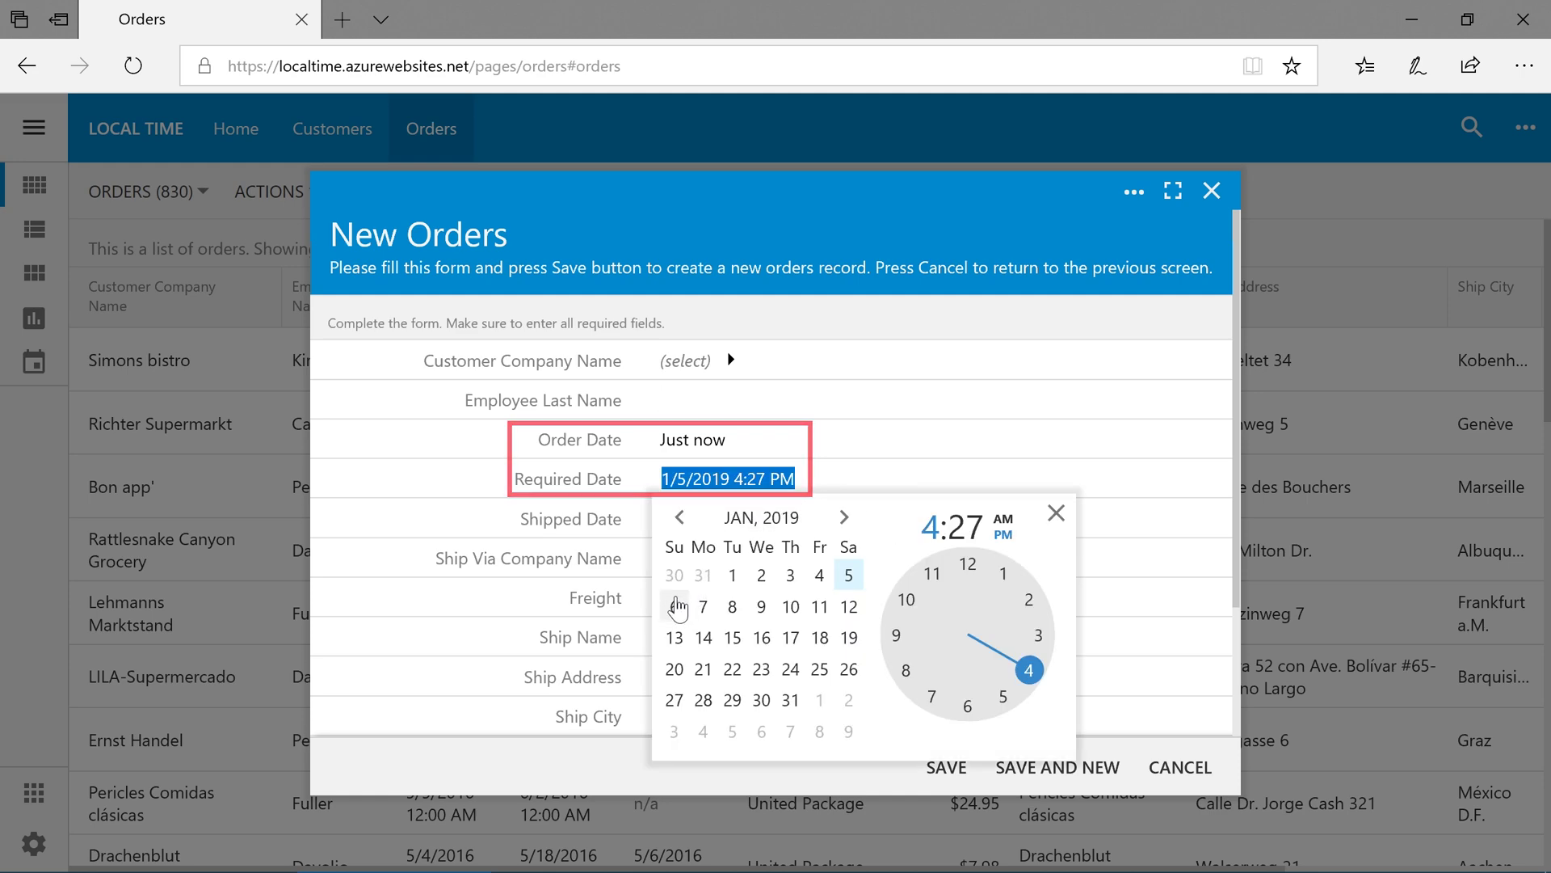
click(647, 584)
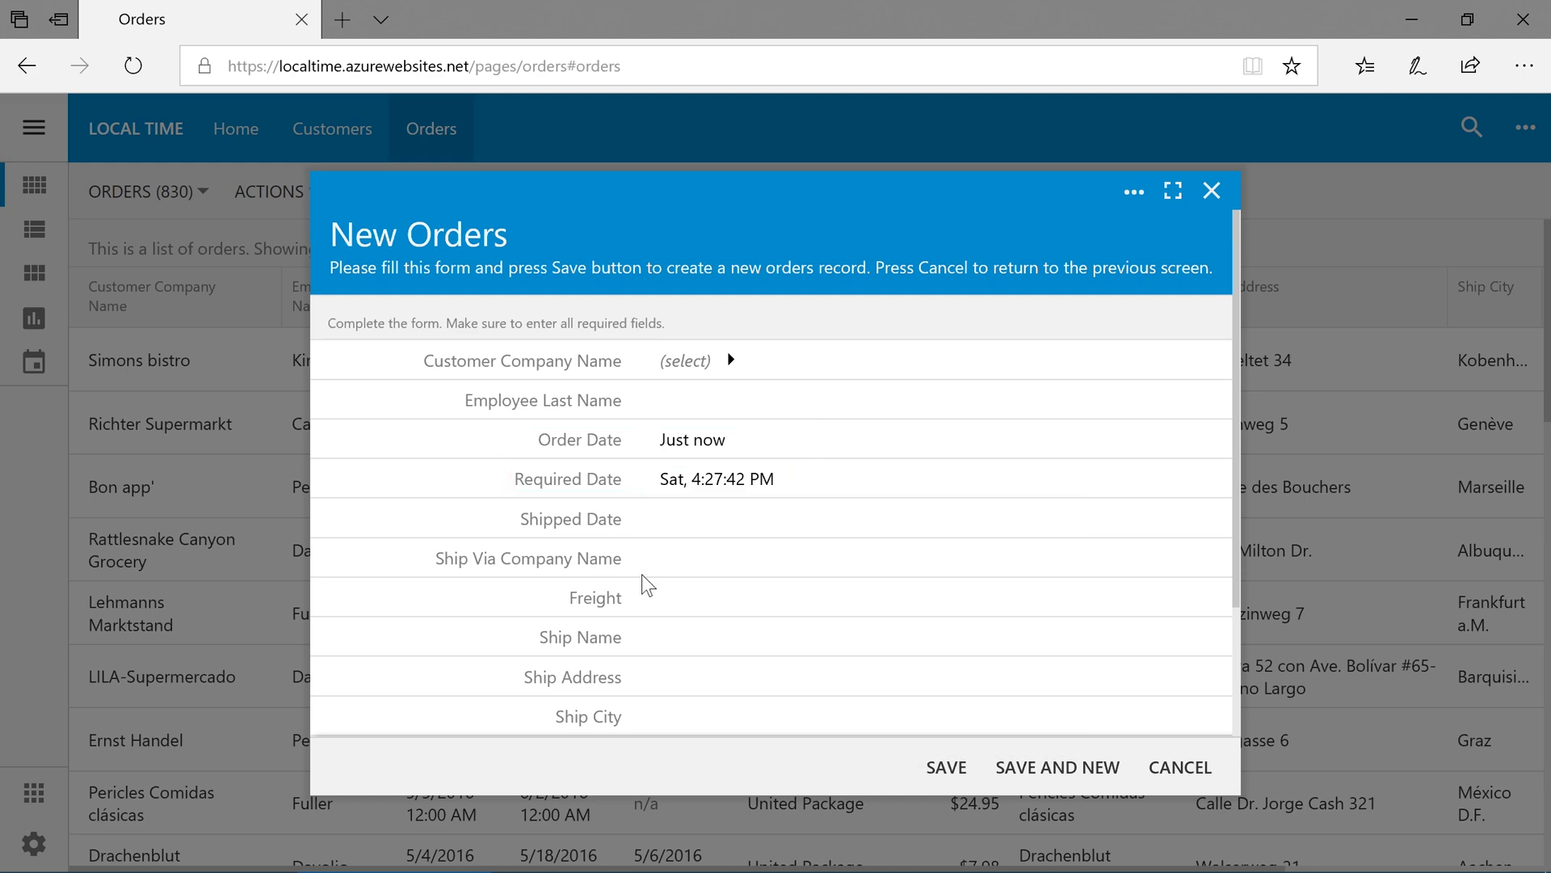
click(687, 360)
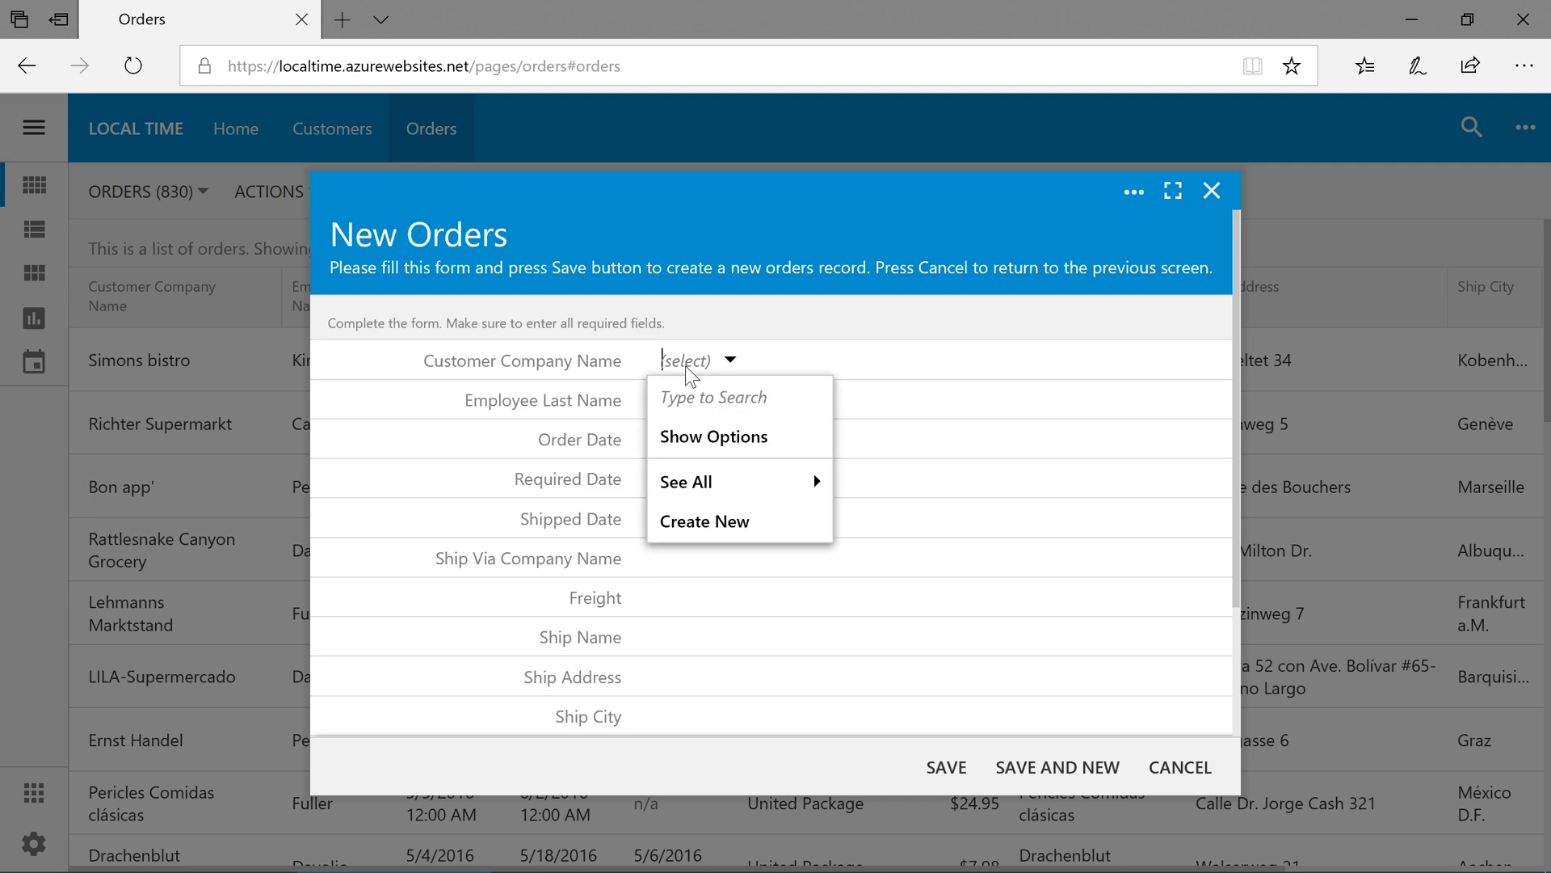
click(705, 433)
click(738, 425)
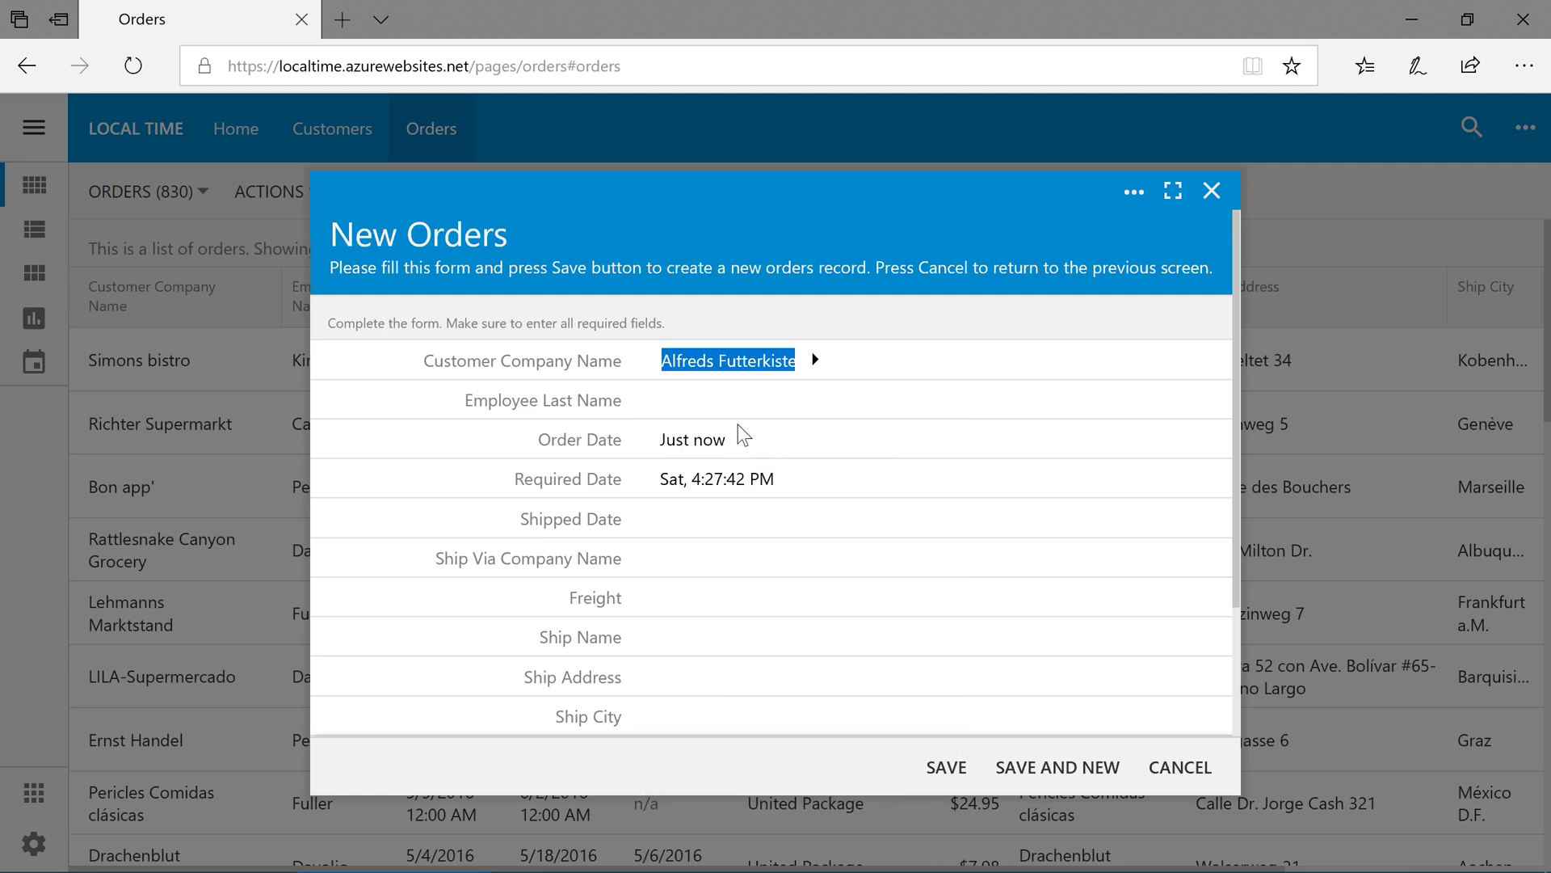
click(711, 640)
text(West Coast Order #1)
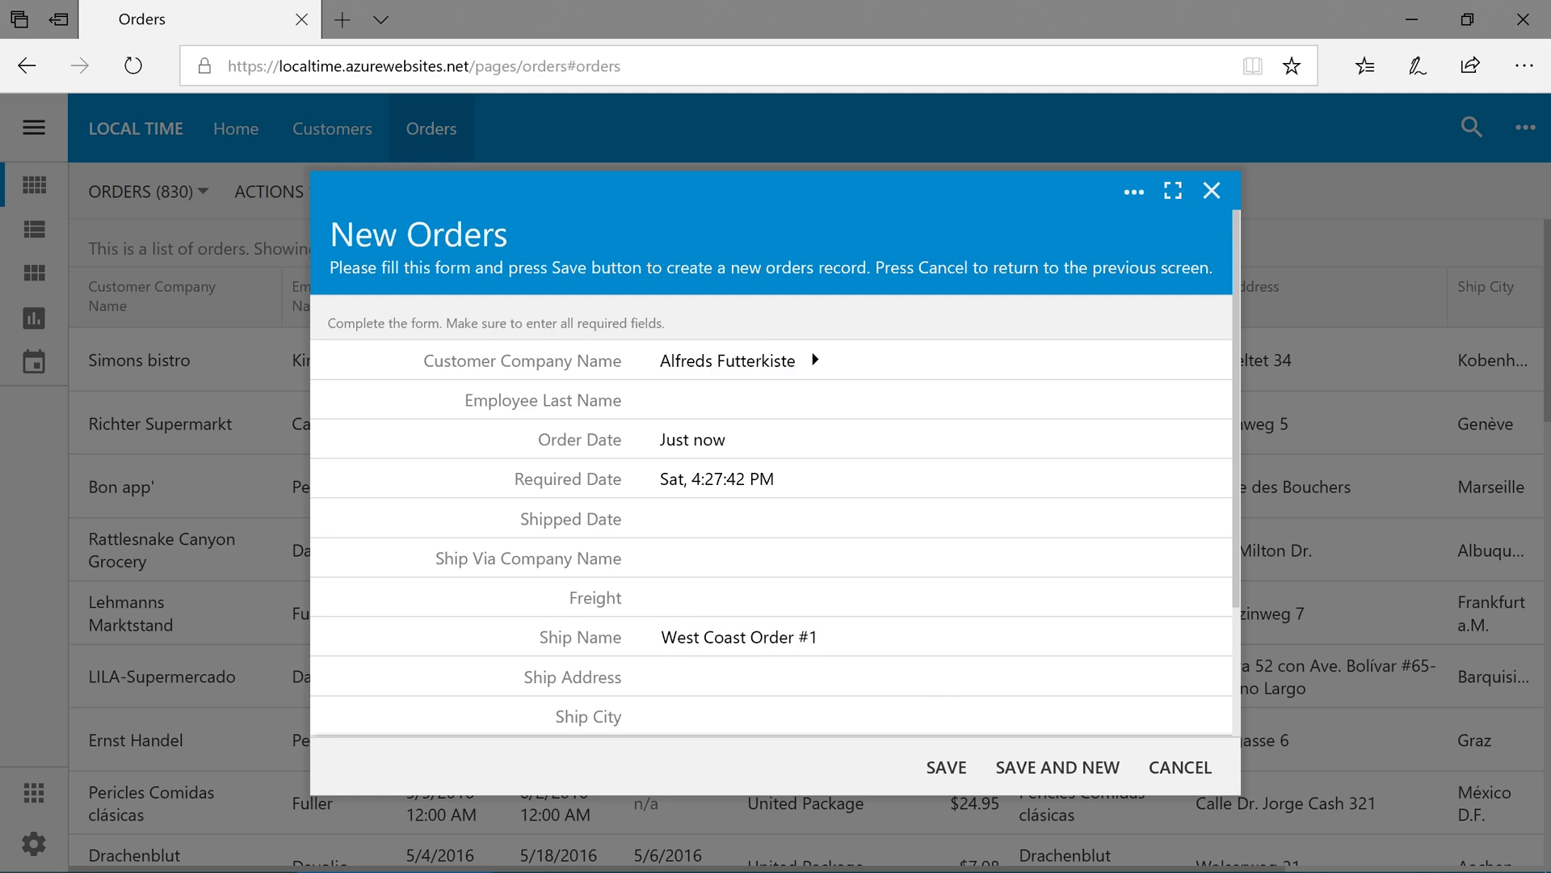
click(933, 768)
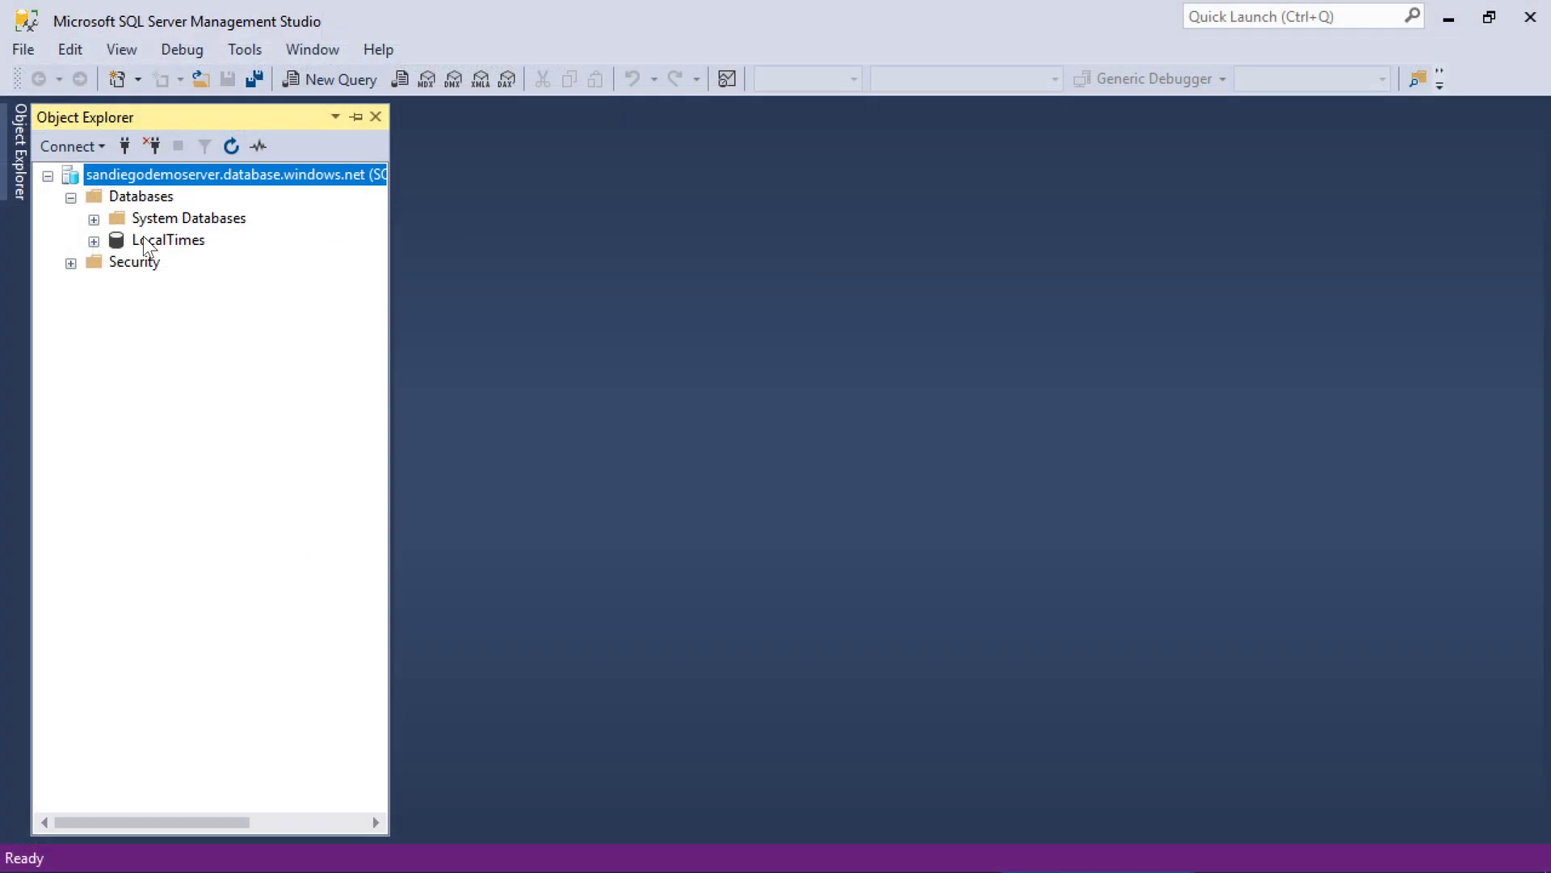
In SQL Server Management Studio, query all Orders of the LocalTimes database by OrderDate descending and select the newest order's date.
right_click(143, 240)
click(218, 281)
text(SELECT * FROM Orders)
key(Return)
text(ORDER BY OrderDa)
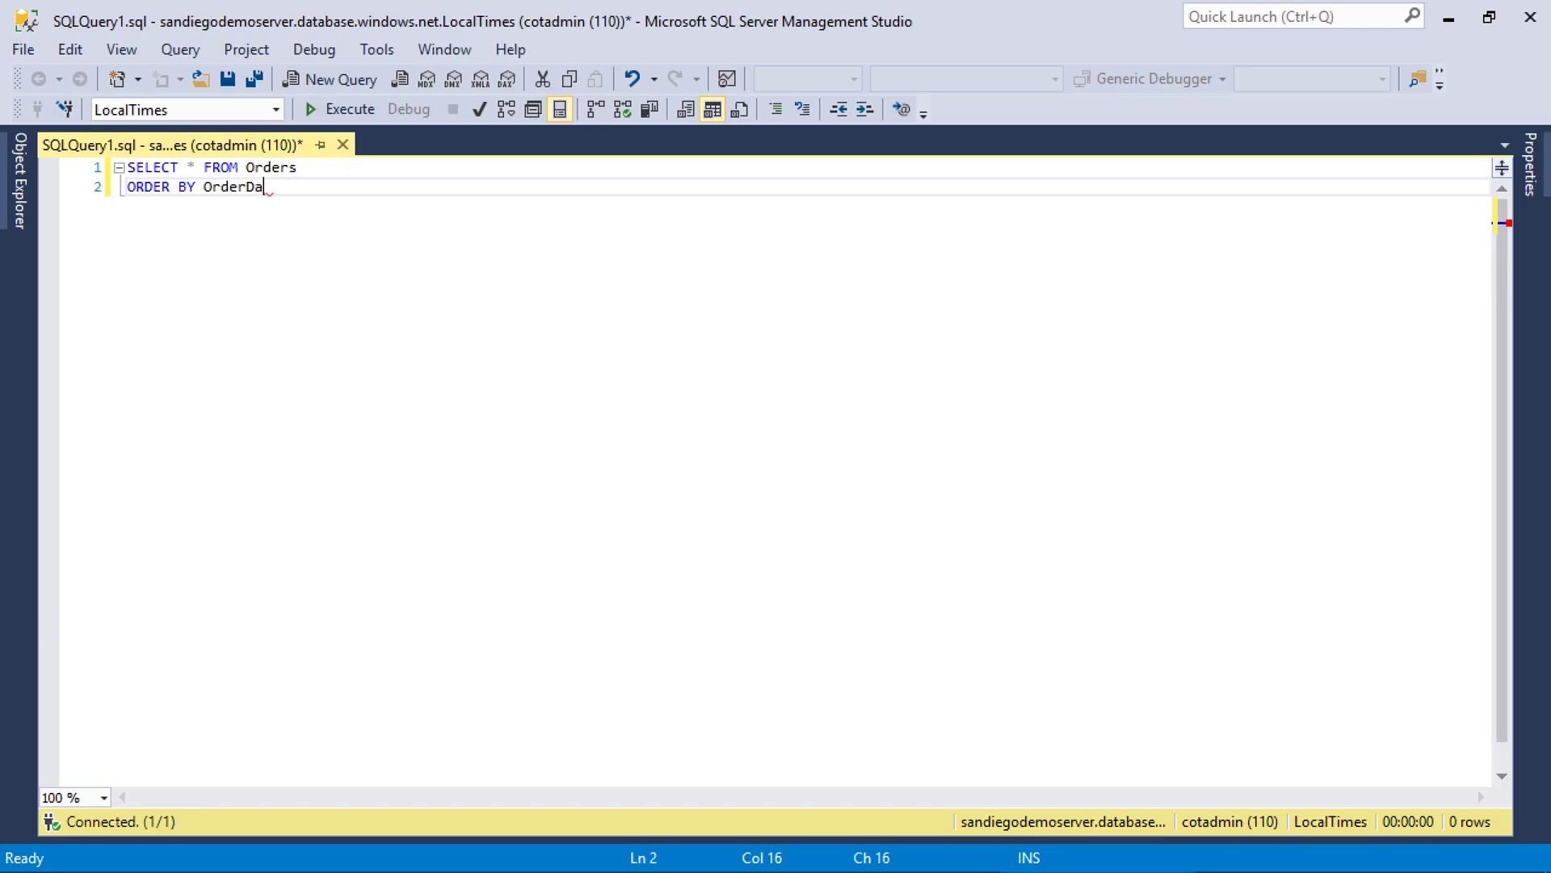
text(te DESC)
key(F5)
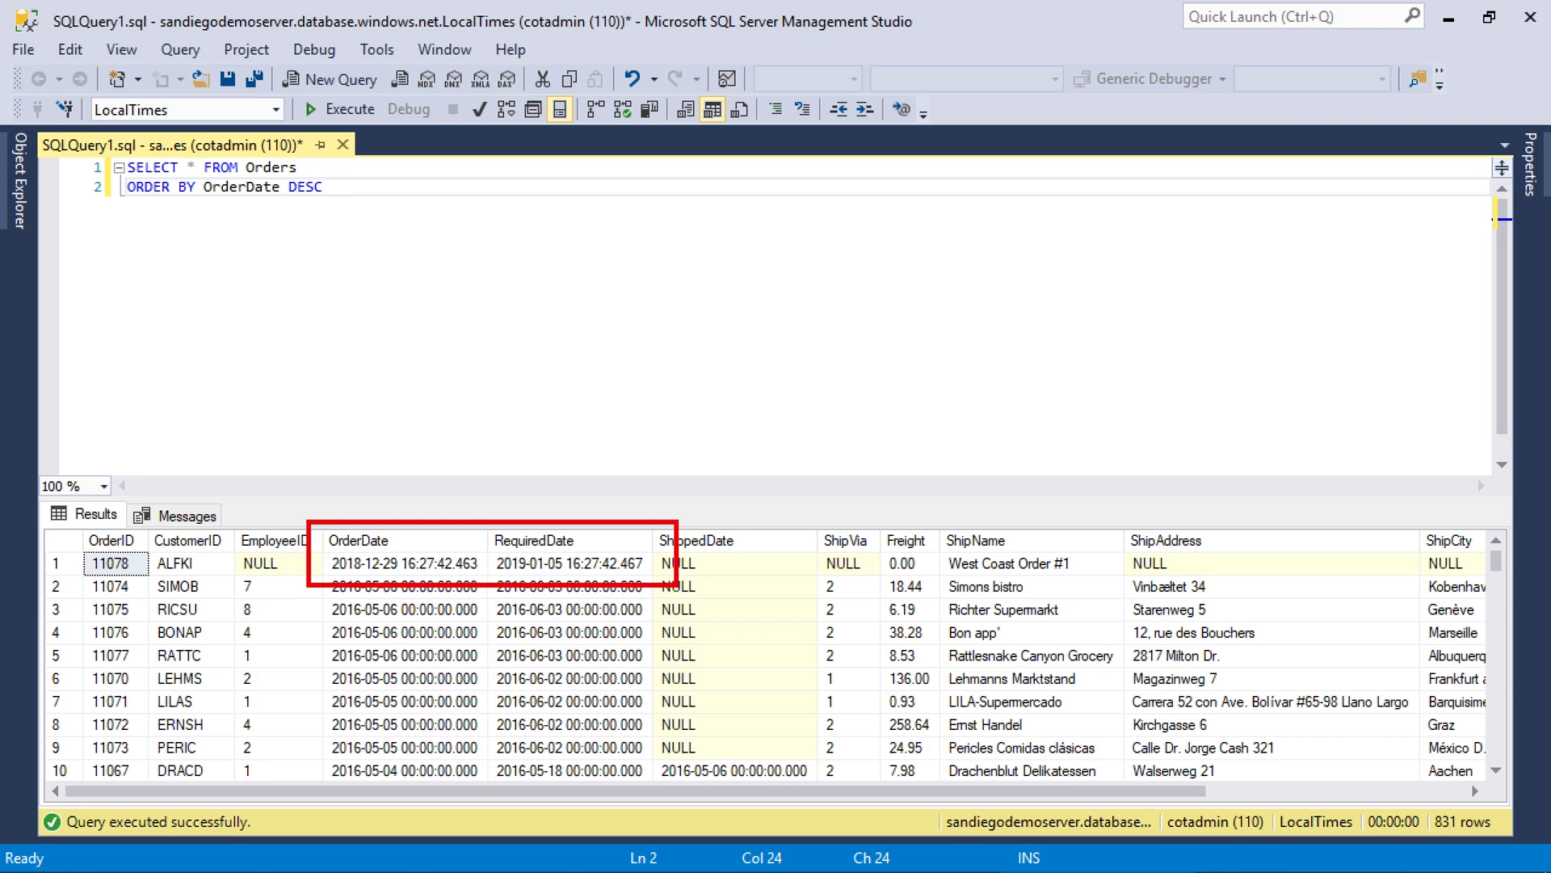
click(481, 564)
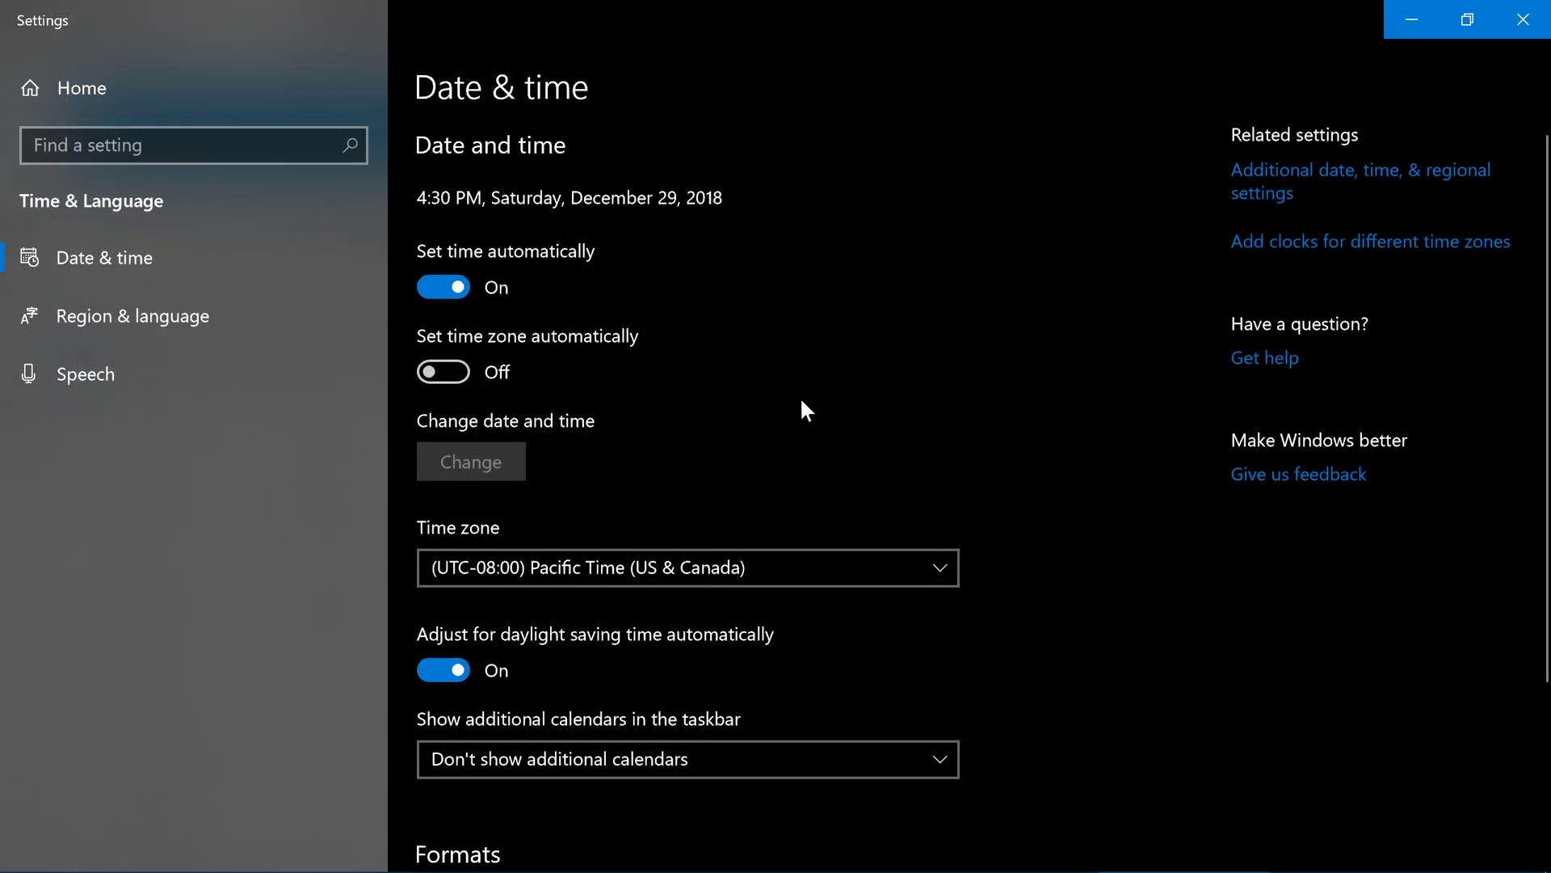
Set the Windows time zone to (UTC+10:00) Brisbane and reload the Orders page in the browser.
click(824, 557)
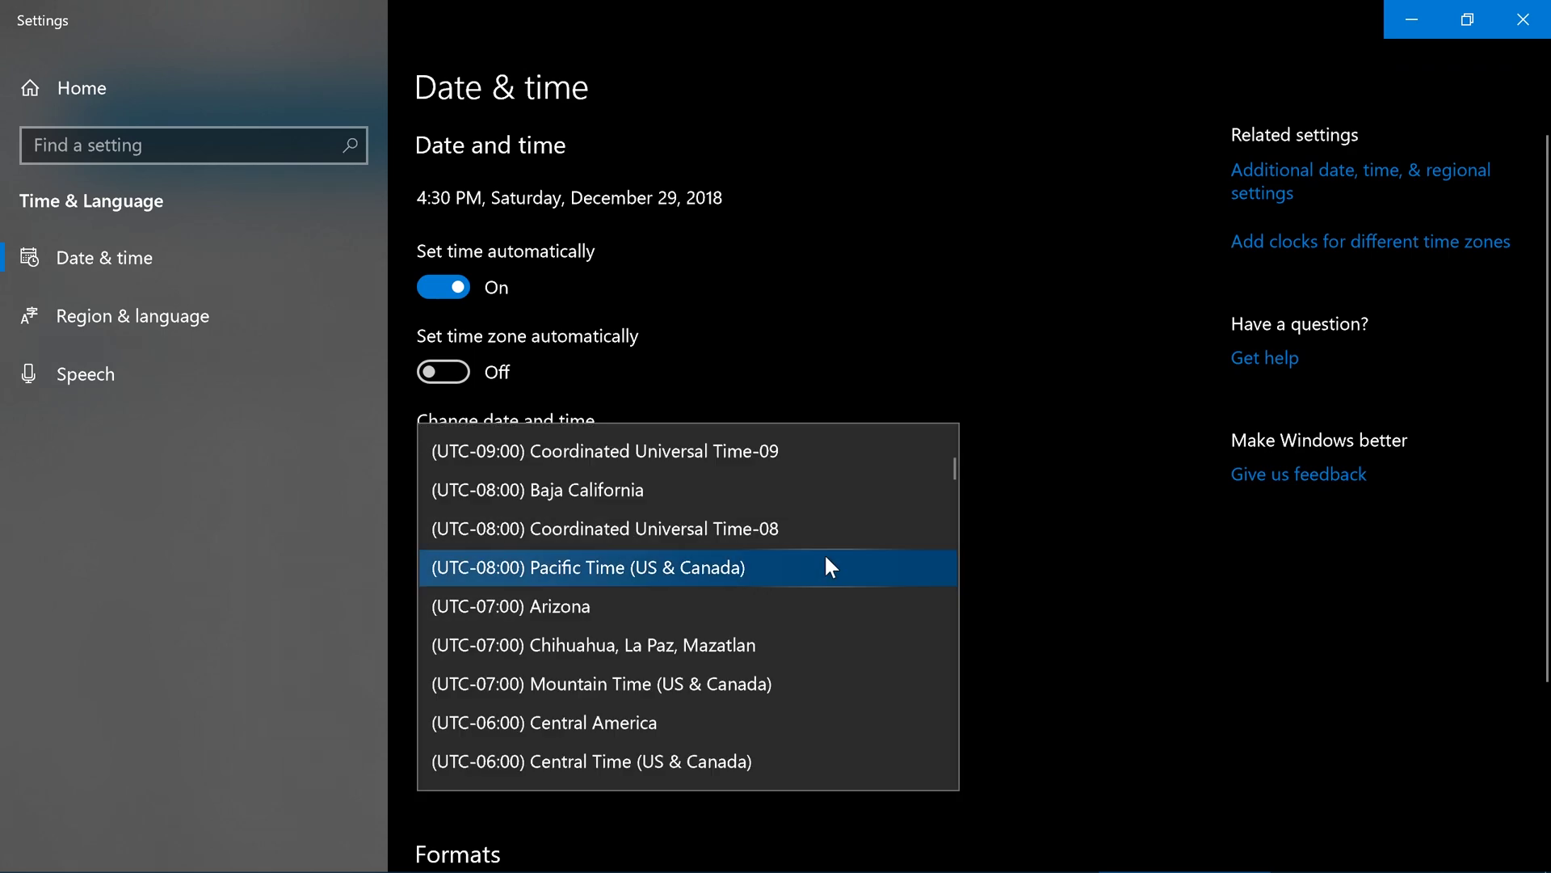
scroll(826, 557, down, 20)
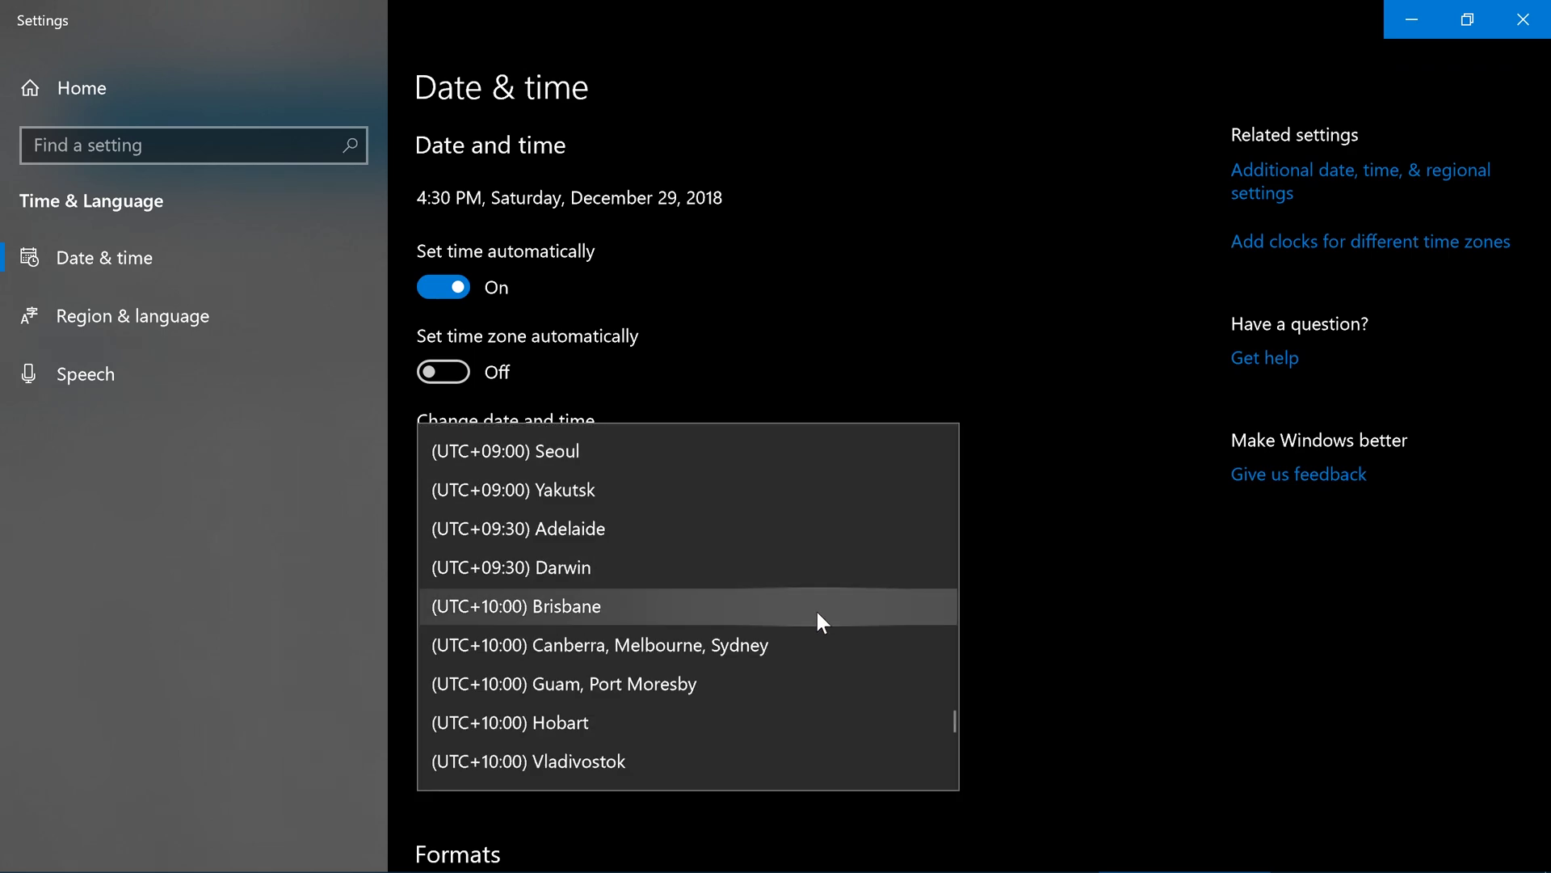
click(820, 608)
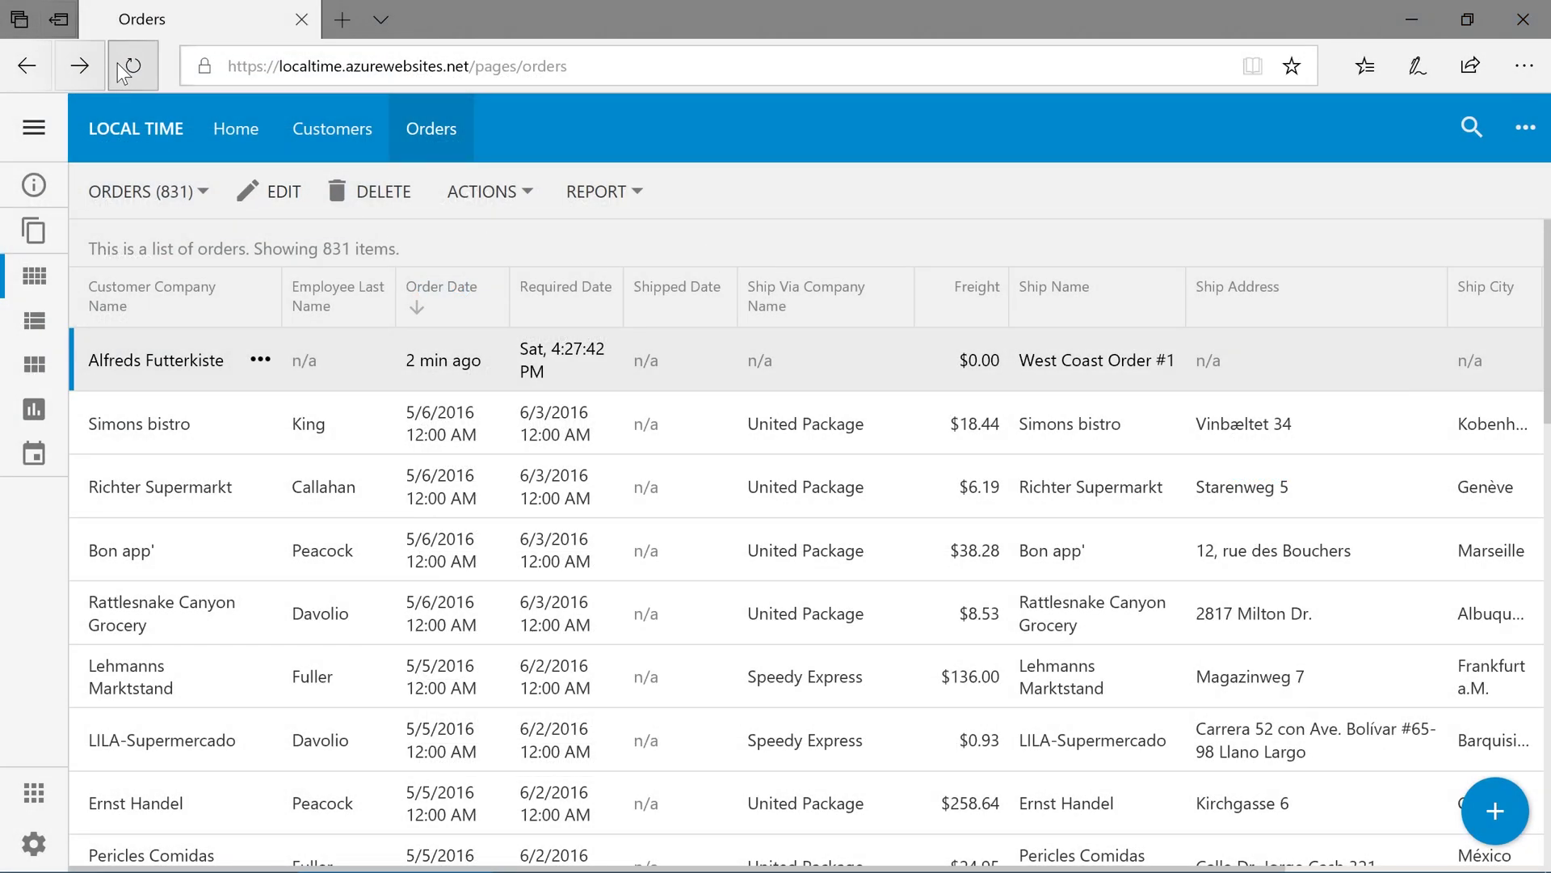
click(122, 69)
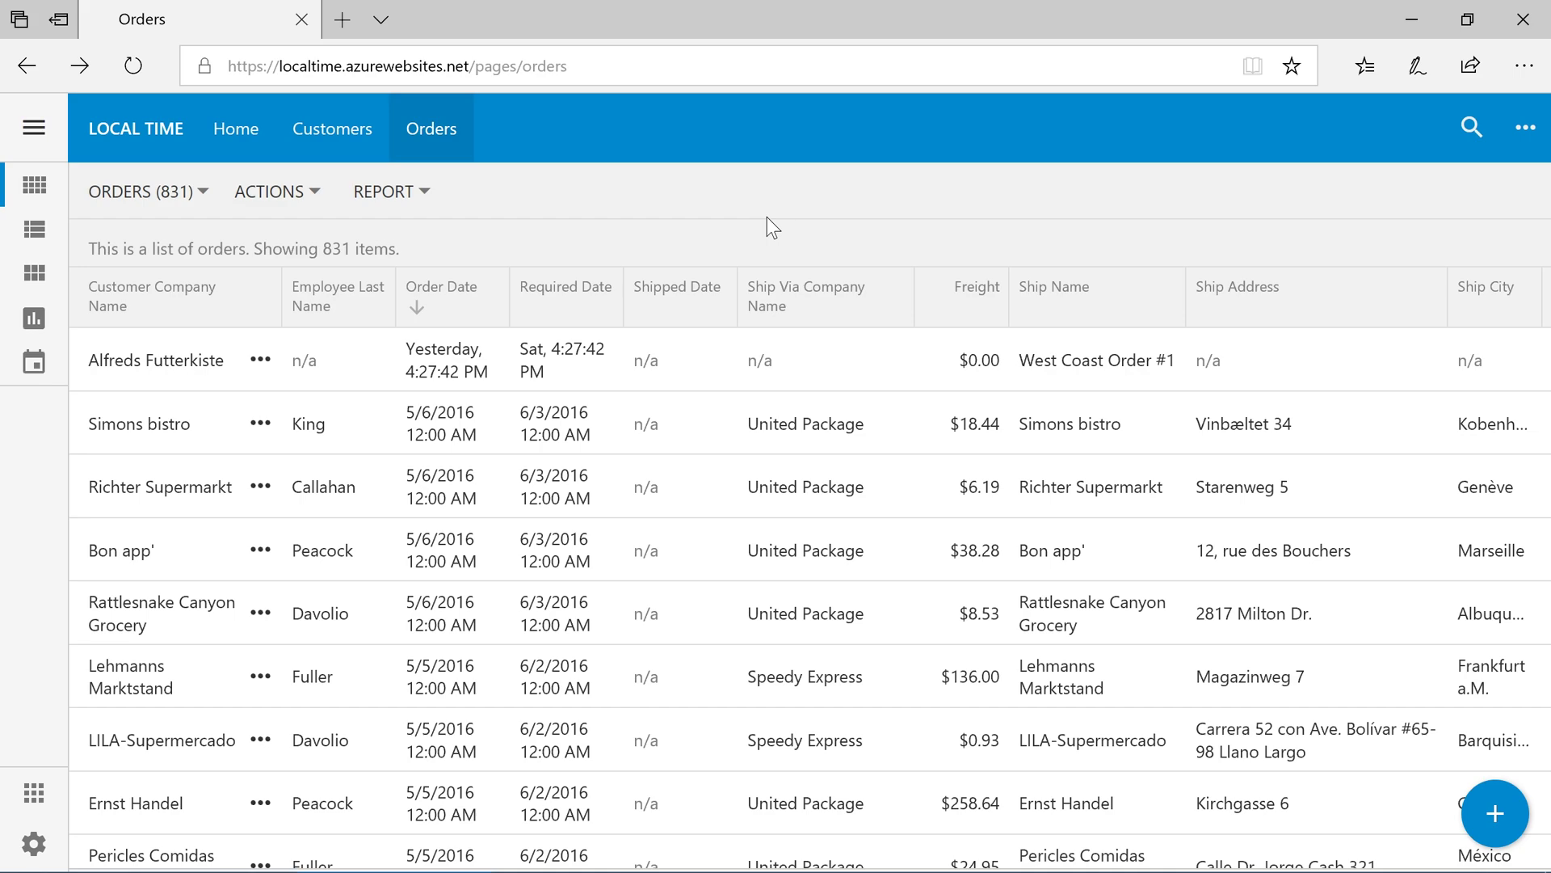
Create and save an order for Alfreds Futterkiste with ship name Brisbane Order #1.
click(1492, 823)
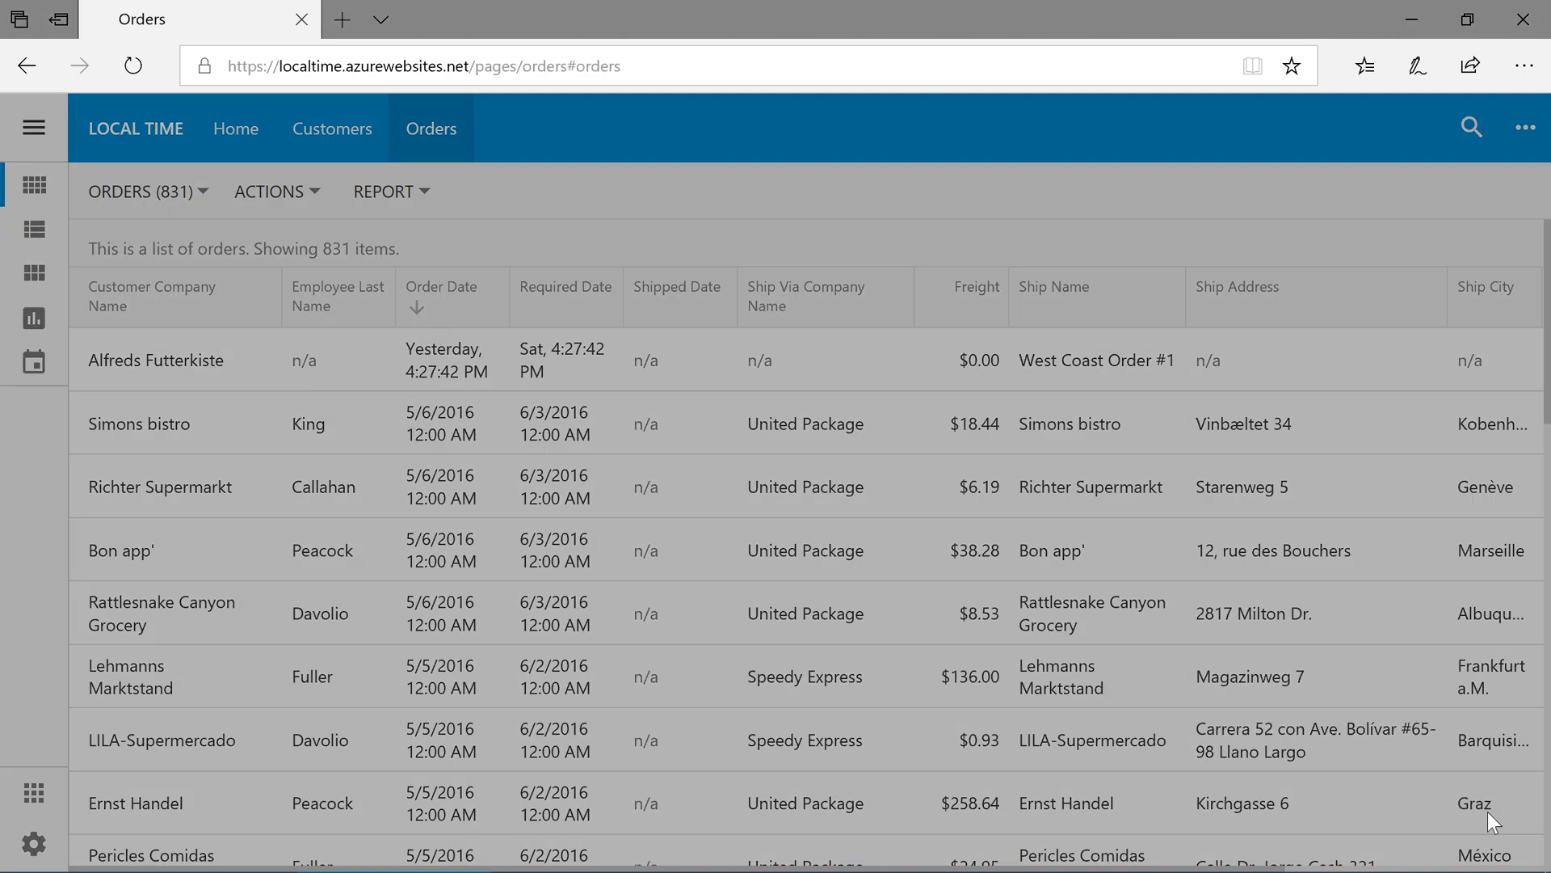
text(alfreds Futterkiste)
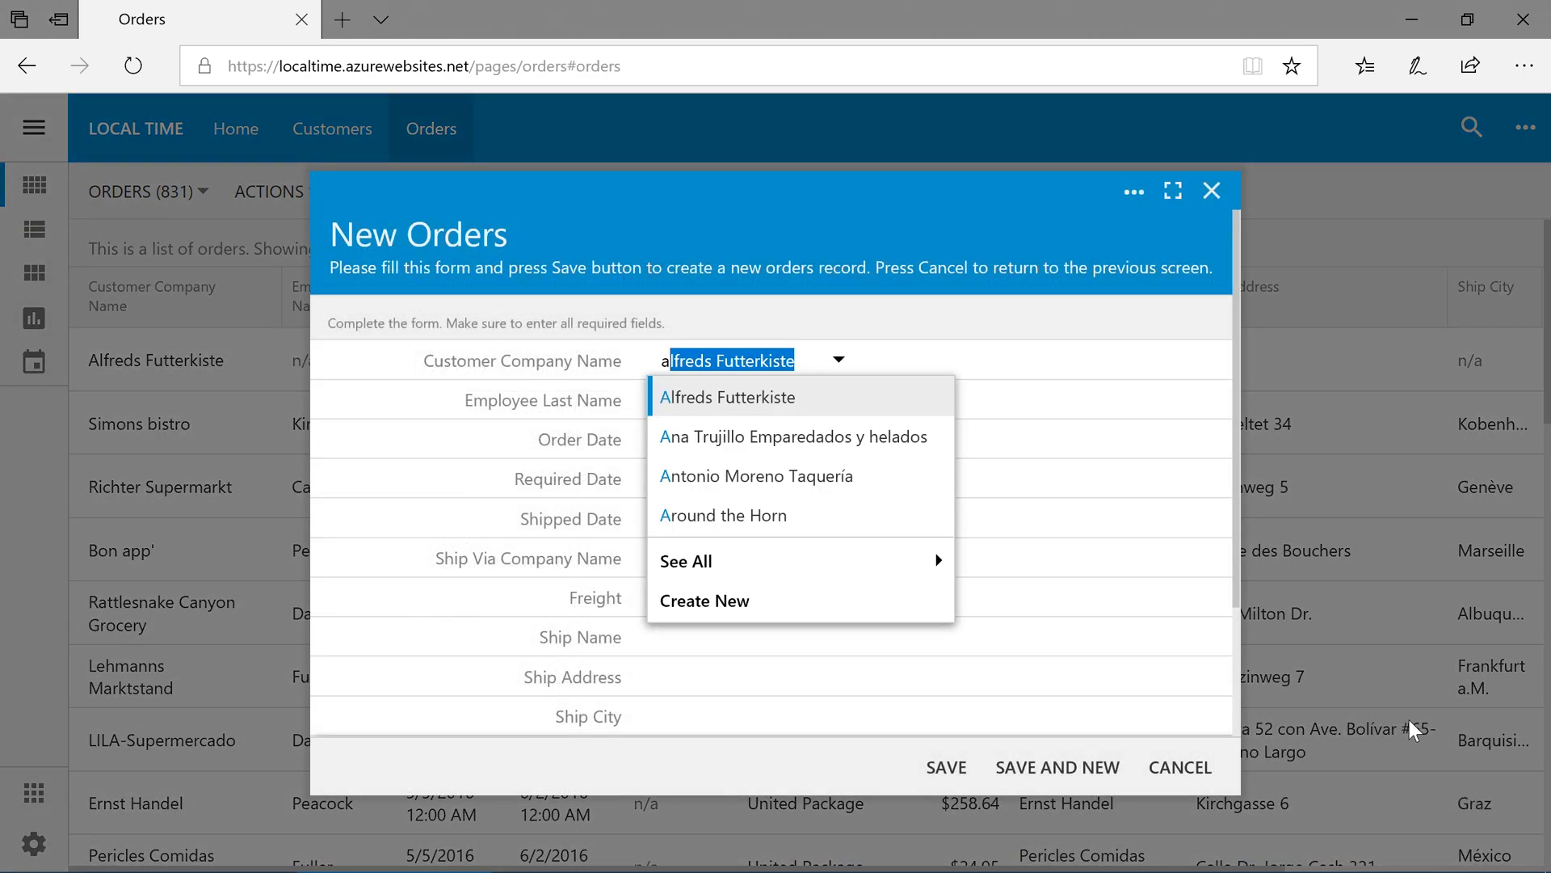
key(Return)
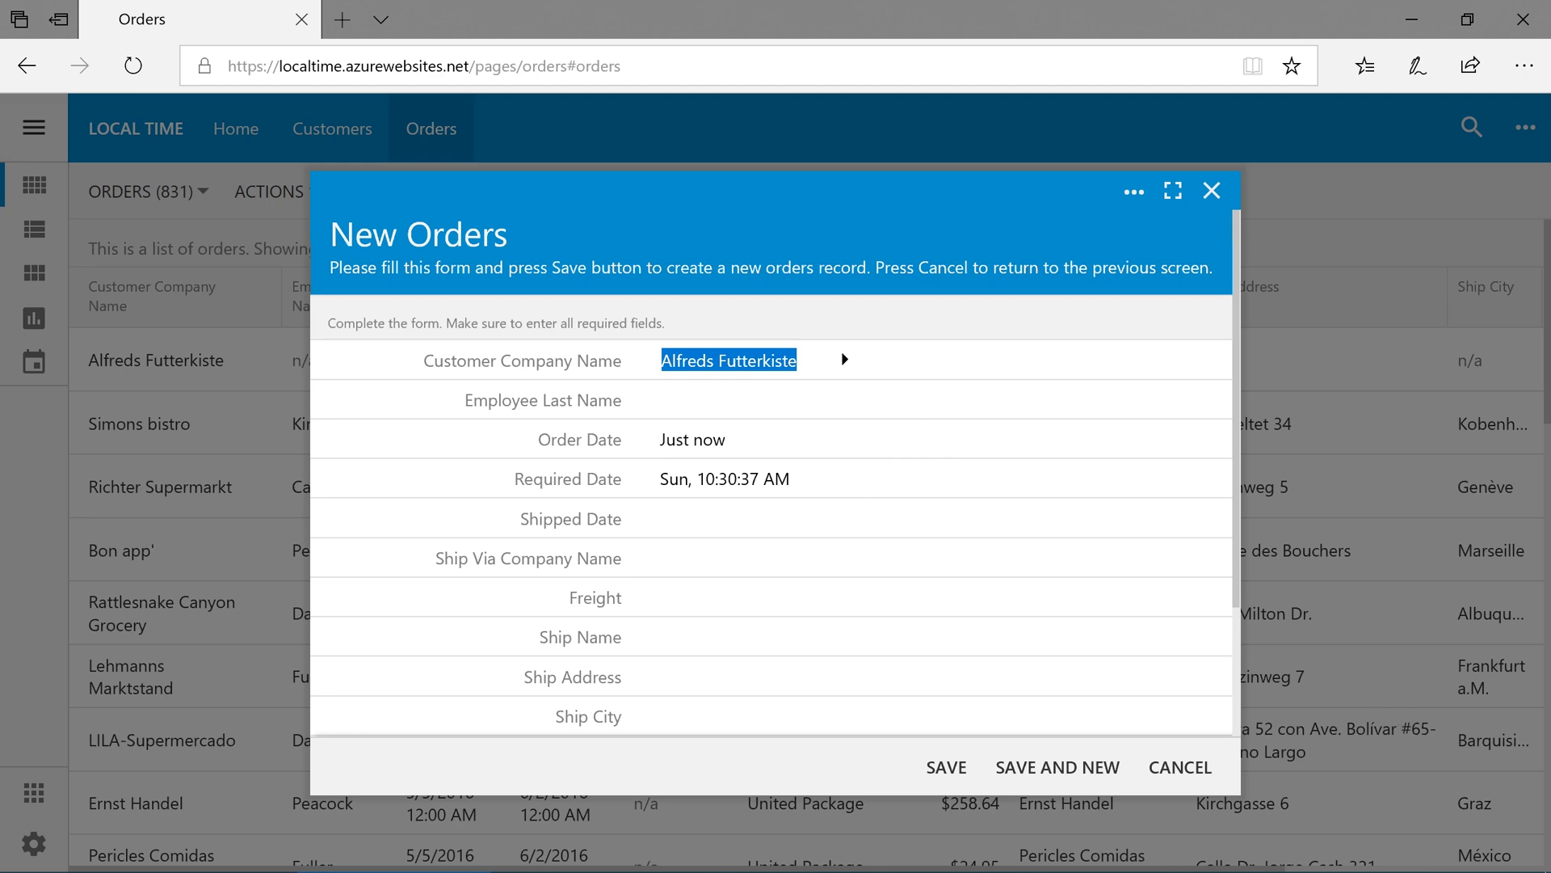
click(1213, 638)
text(Brisbane Order #1)
click(957, 774)
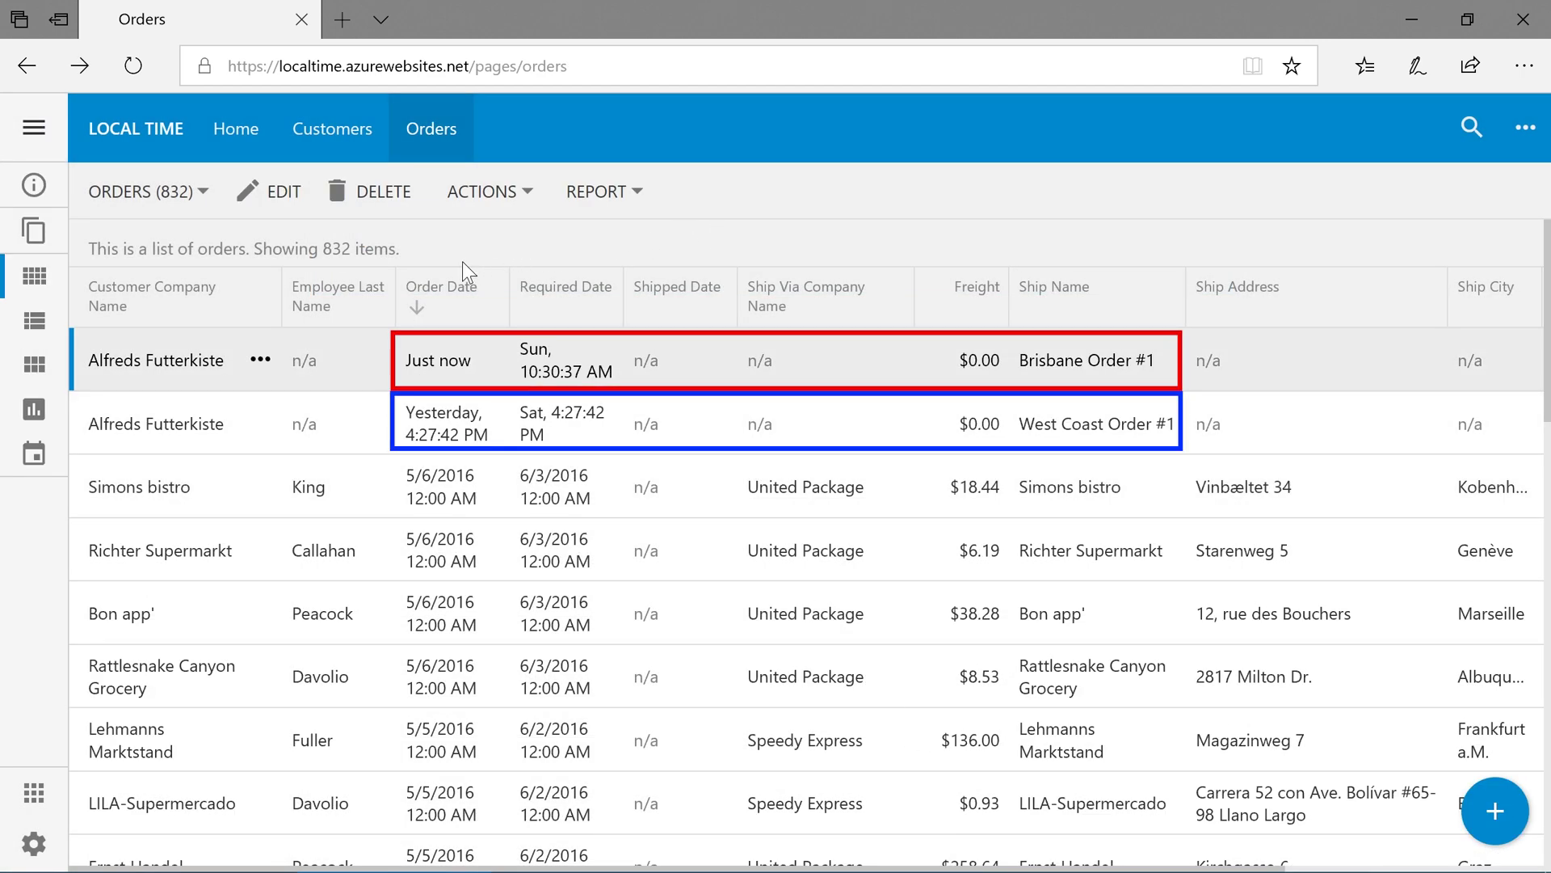
Compare the order dates of Brisbane Order #1 and West Coast Order #1 in the web list and by rerunning the SQL Server Management Studio query.
mouse_move(436, 368)
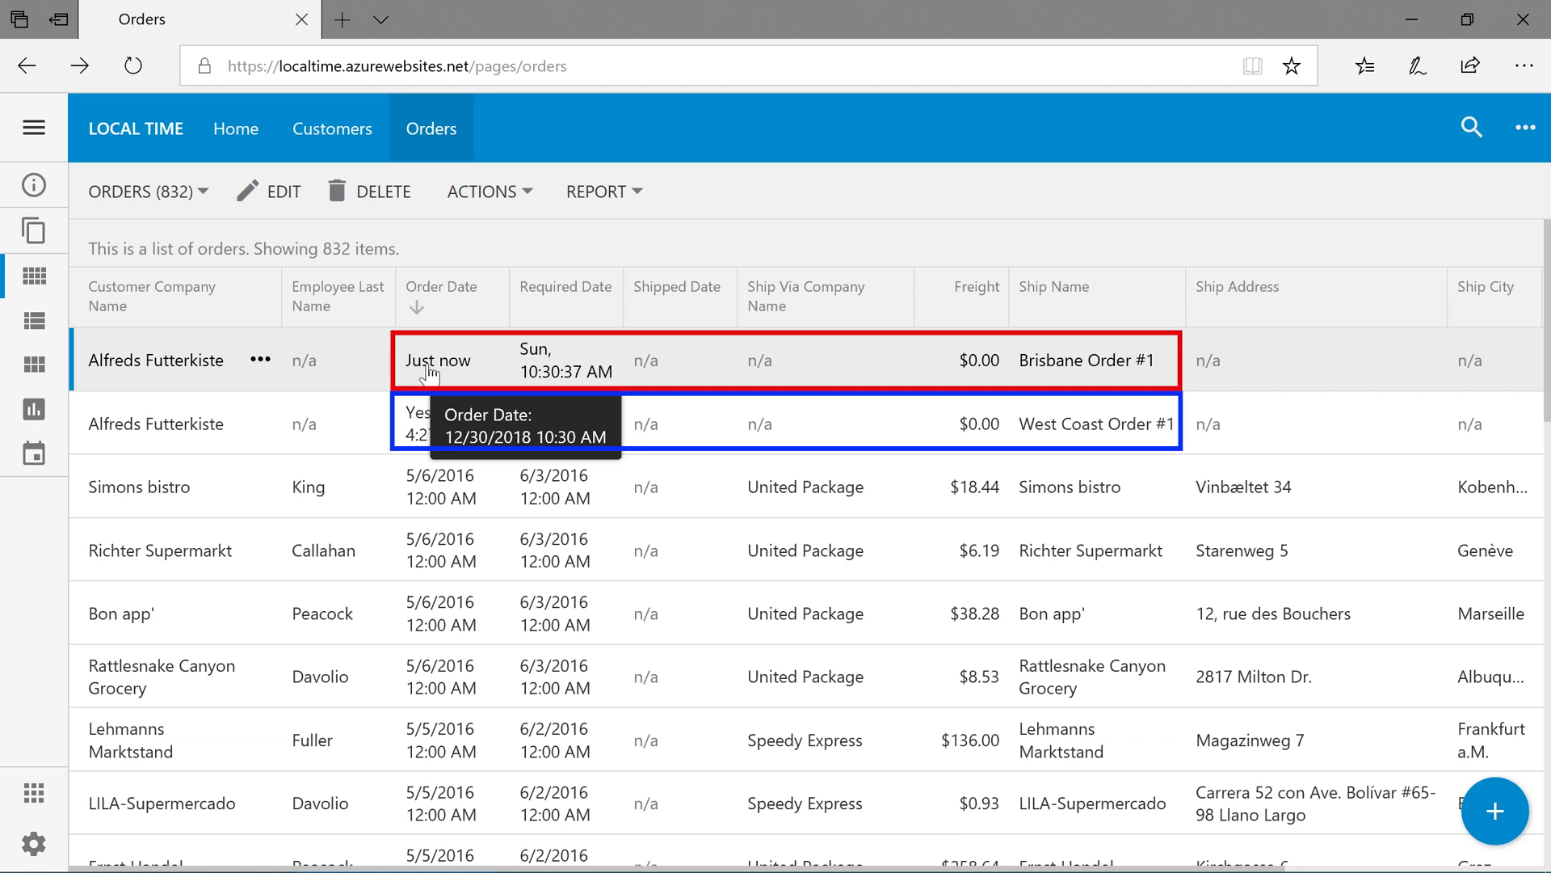
mouse_move(431, 434)
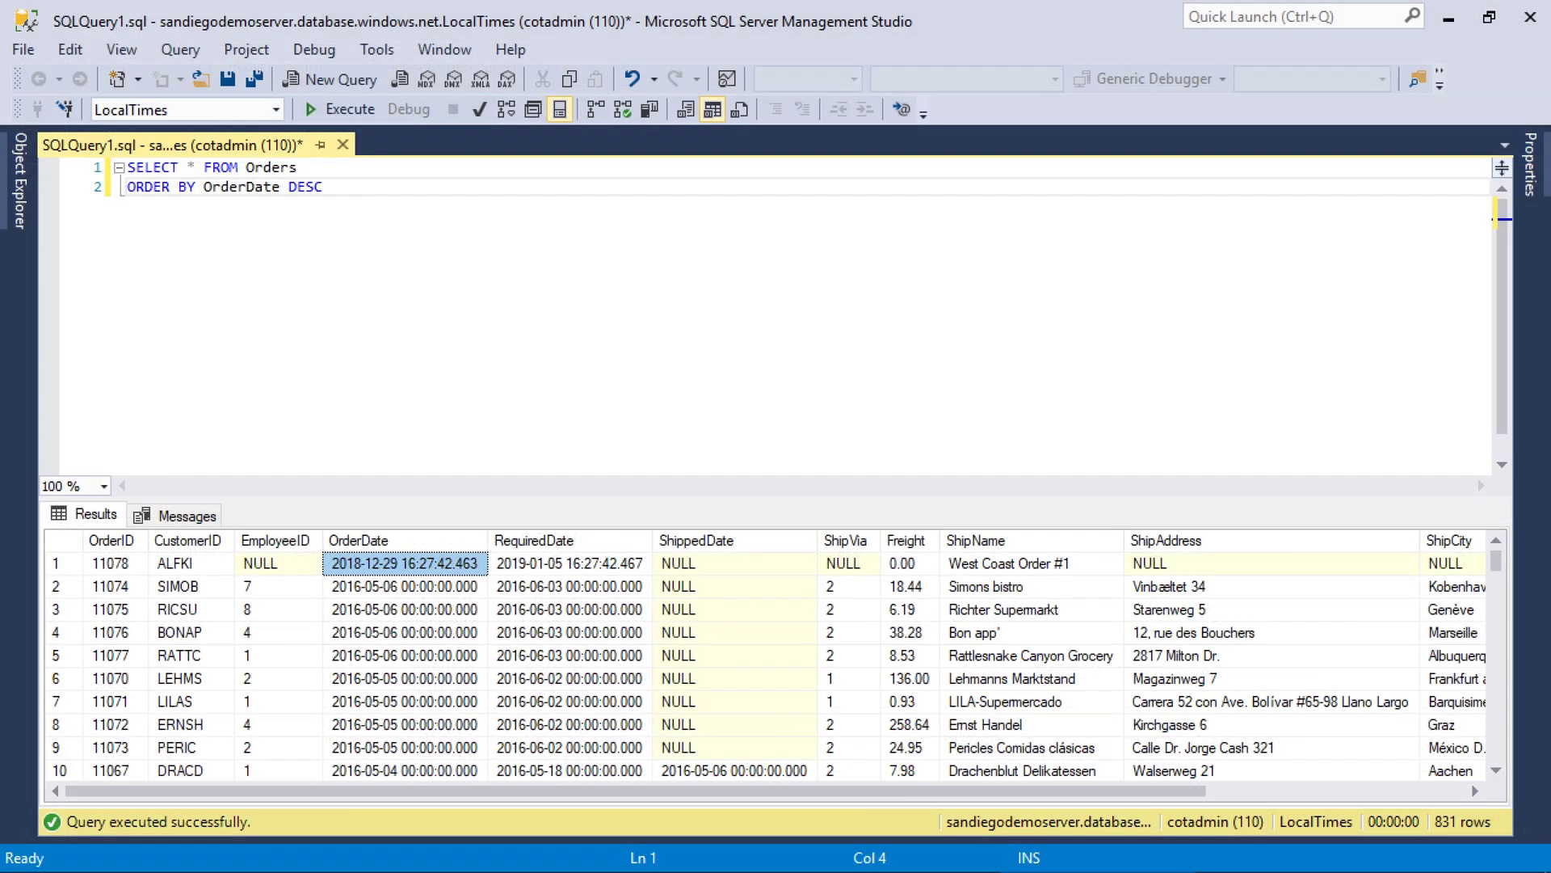
click(340, 109)
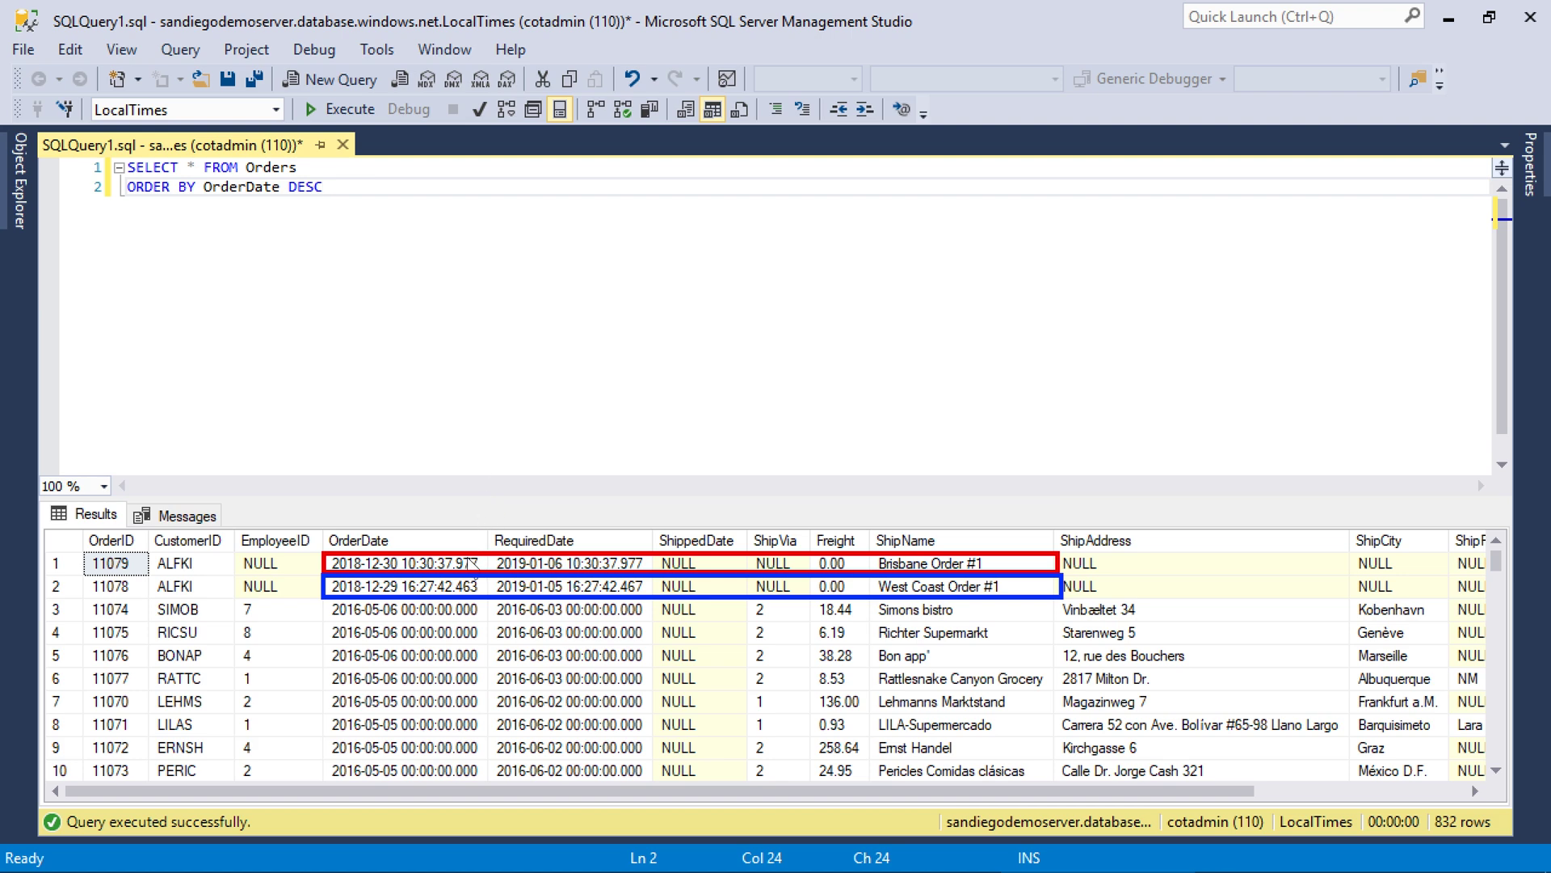
click(473, 563)
click(472, 587)
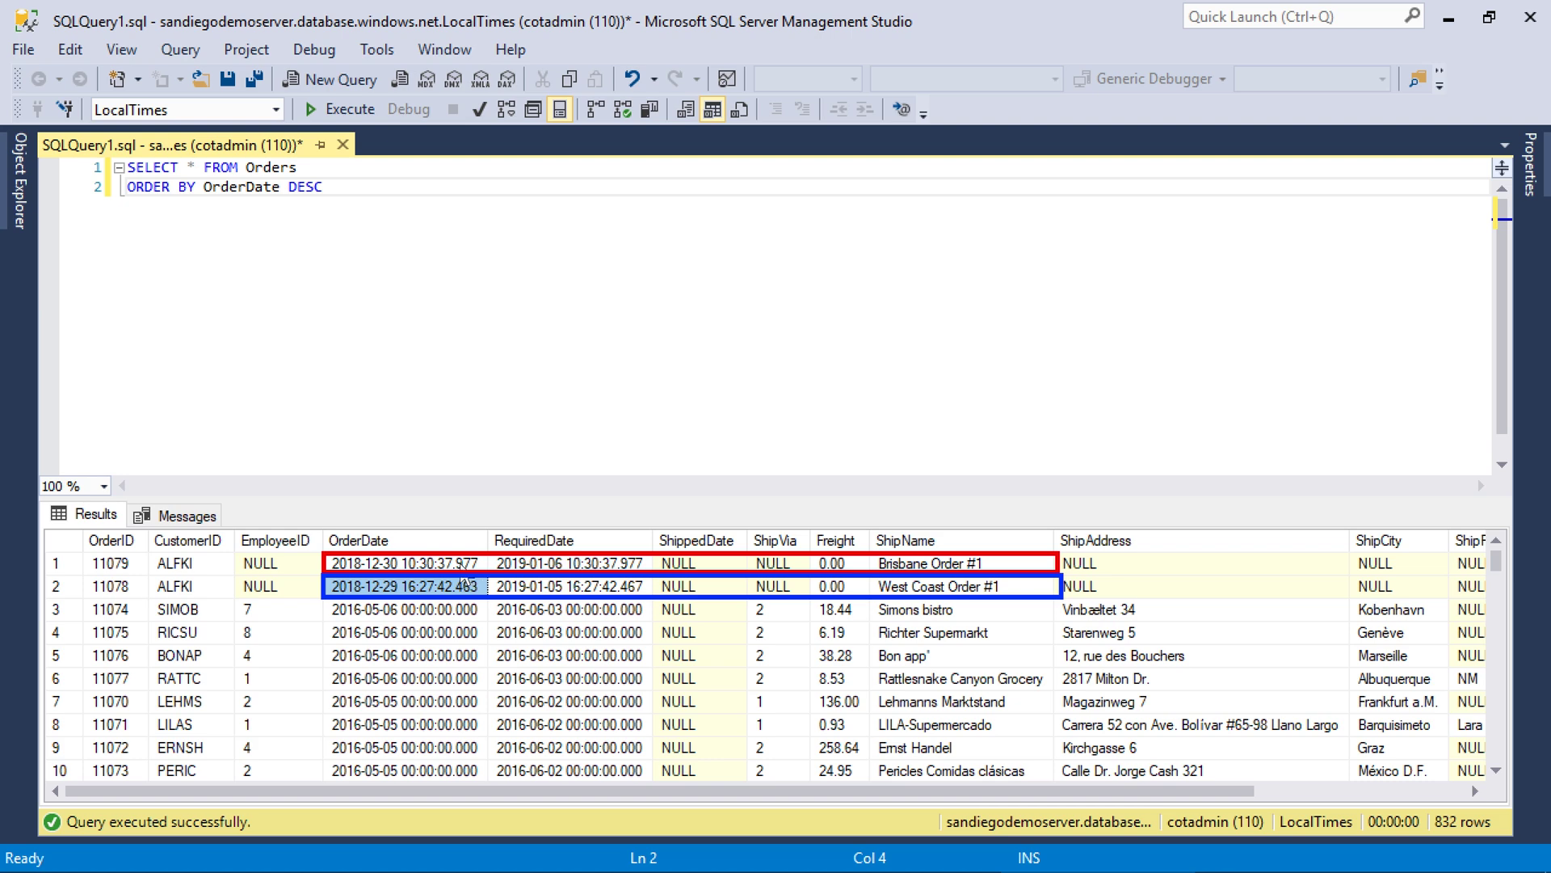
key(Up)
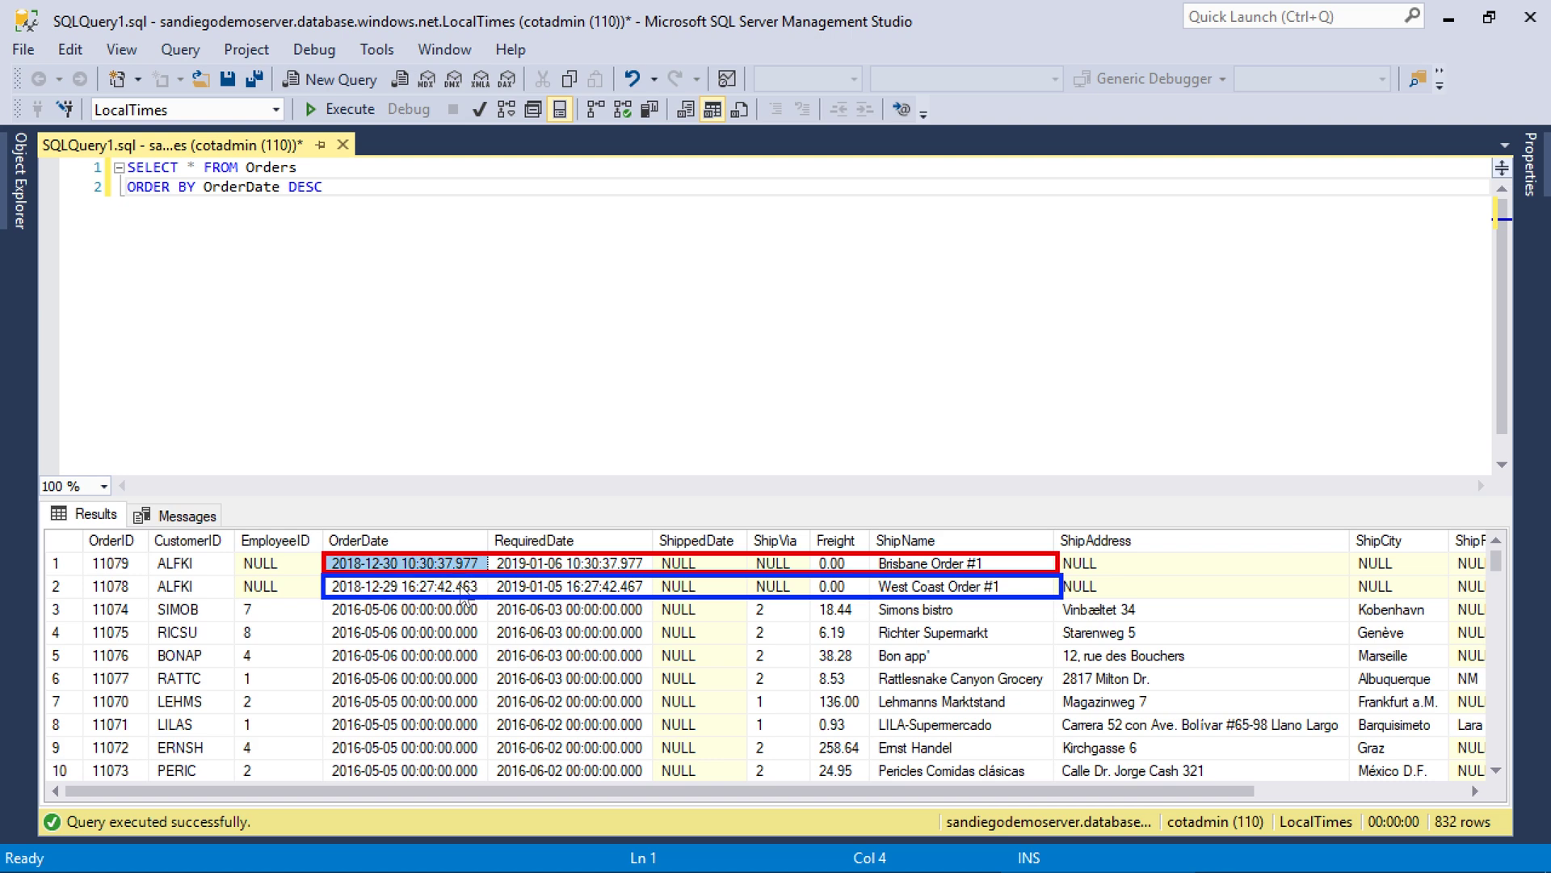
key(Down)
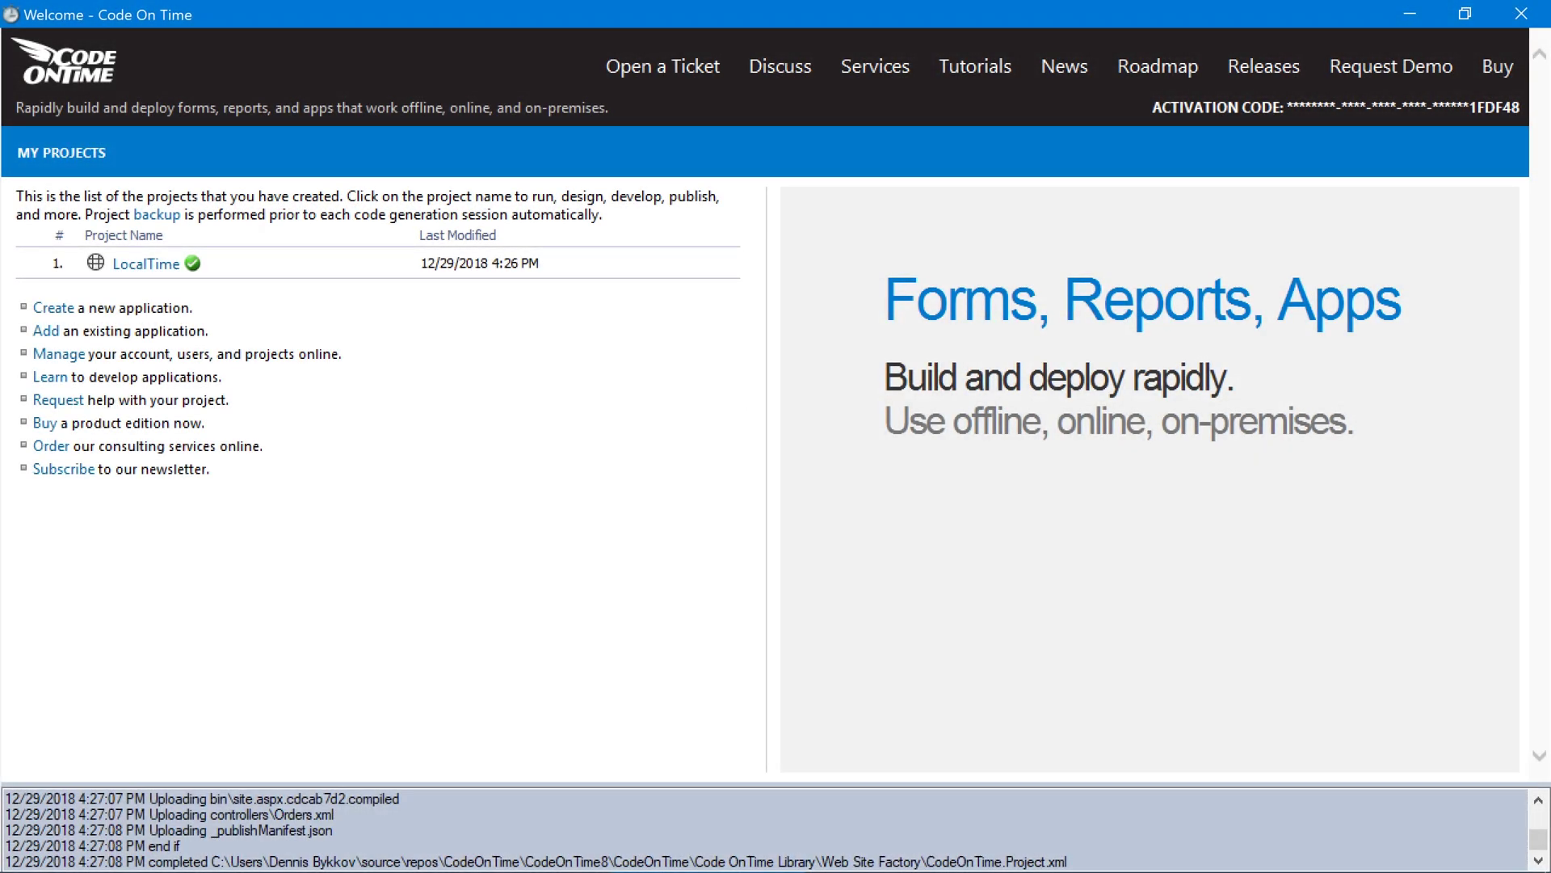
From Code On Time, open the LocalTime project for development in Visual Studio and open touch-settings.json.
click(224, 260)
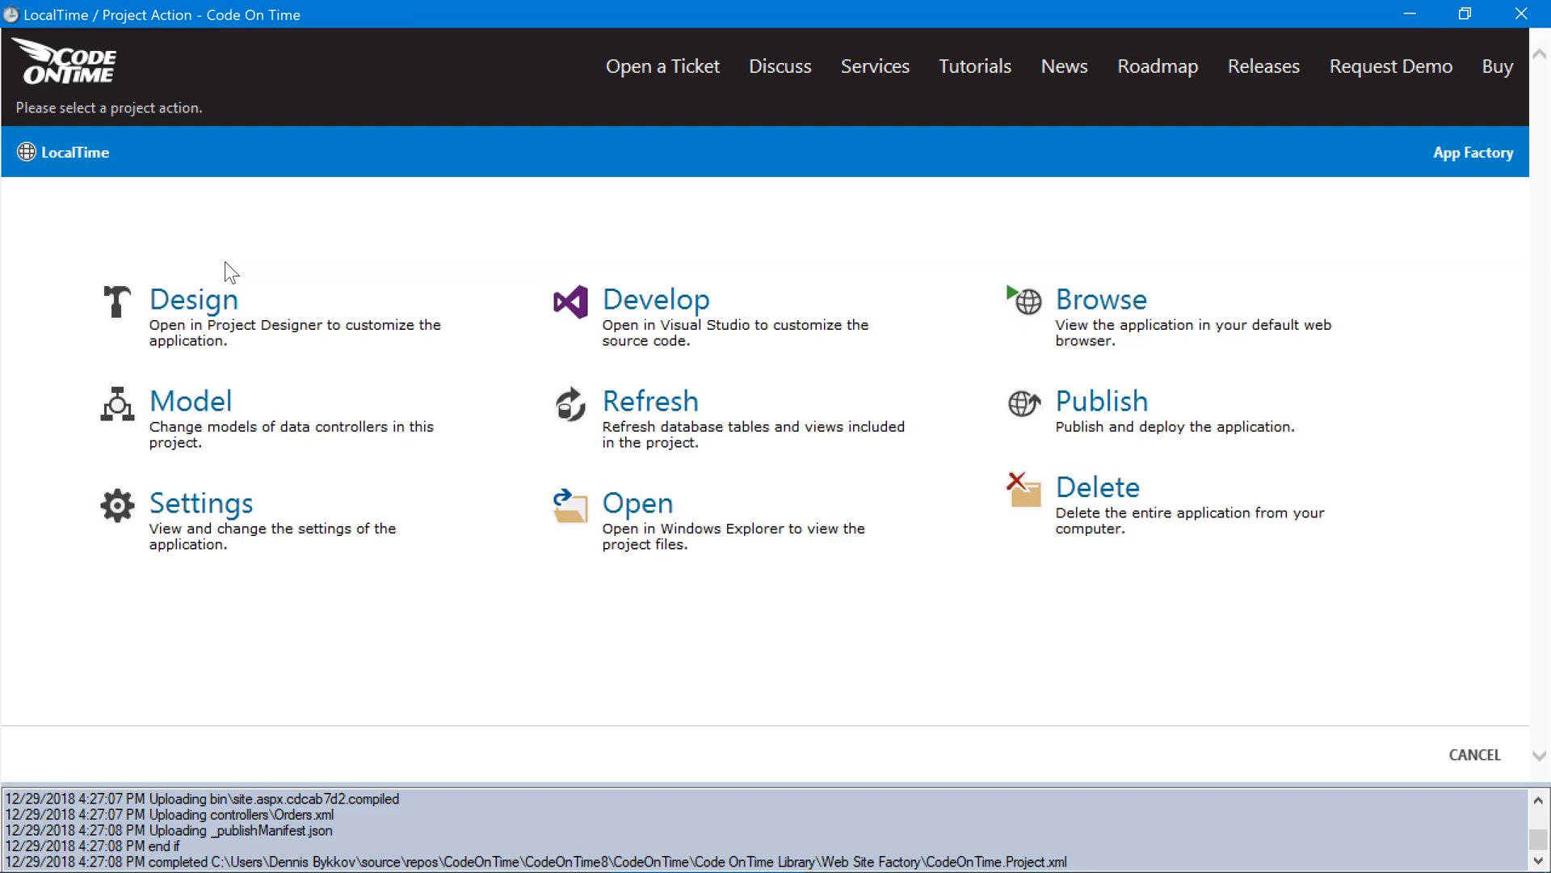
click(642, 309)
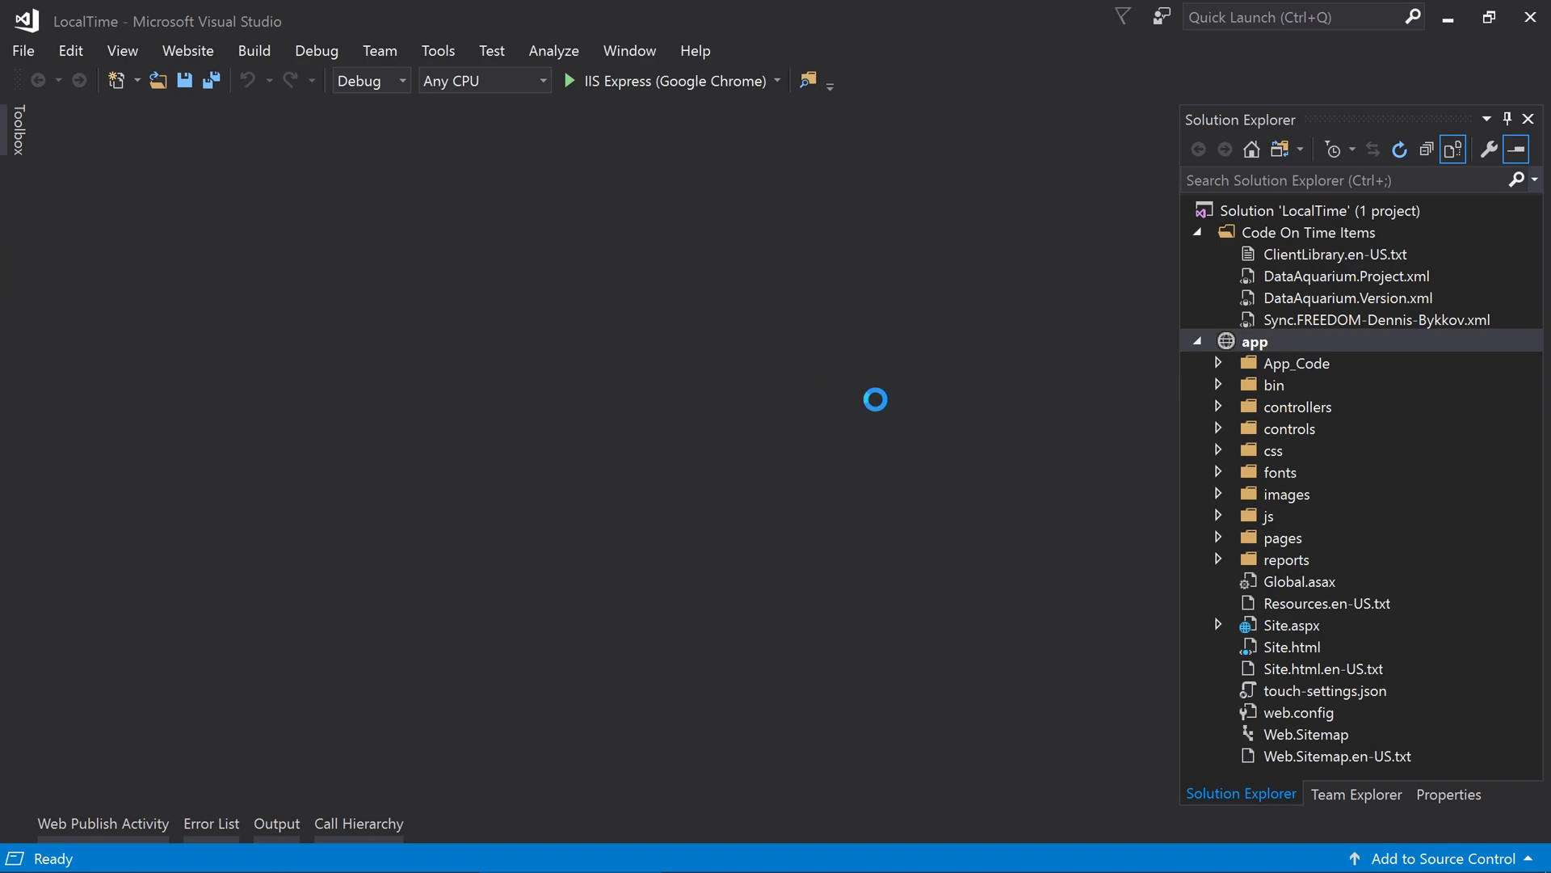
click(1376, 692)
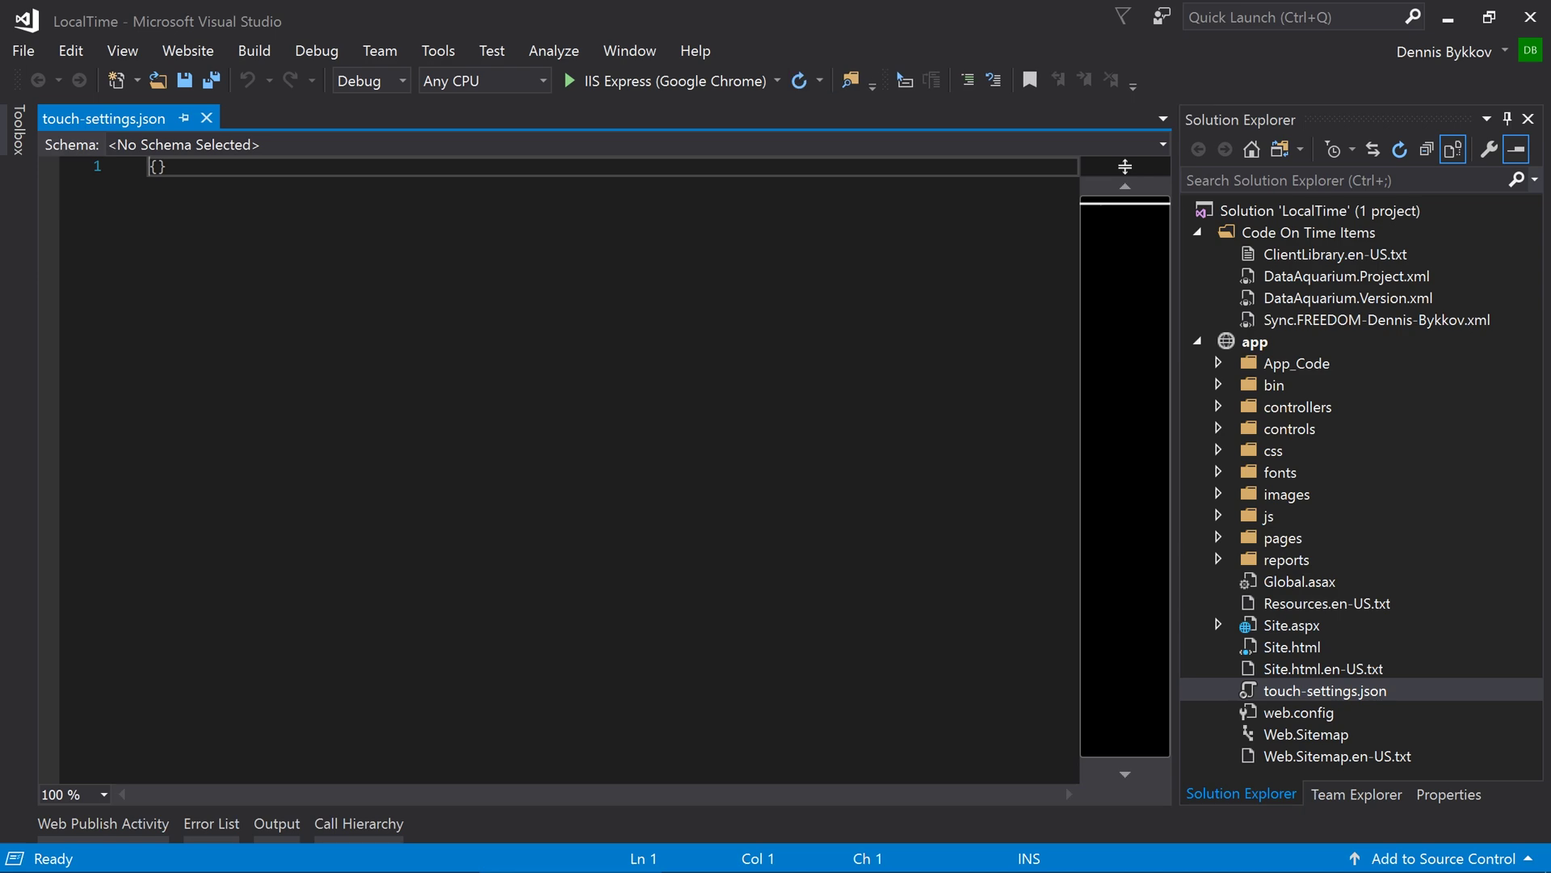
Add a "dates" object containing "localTime" with "enabled": true to touch-settings.json and save the file.
click(154, 166)
key(Return)
text("dates": {)
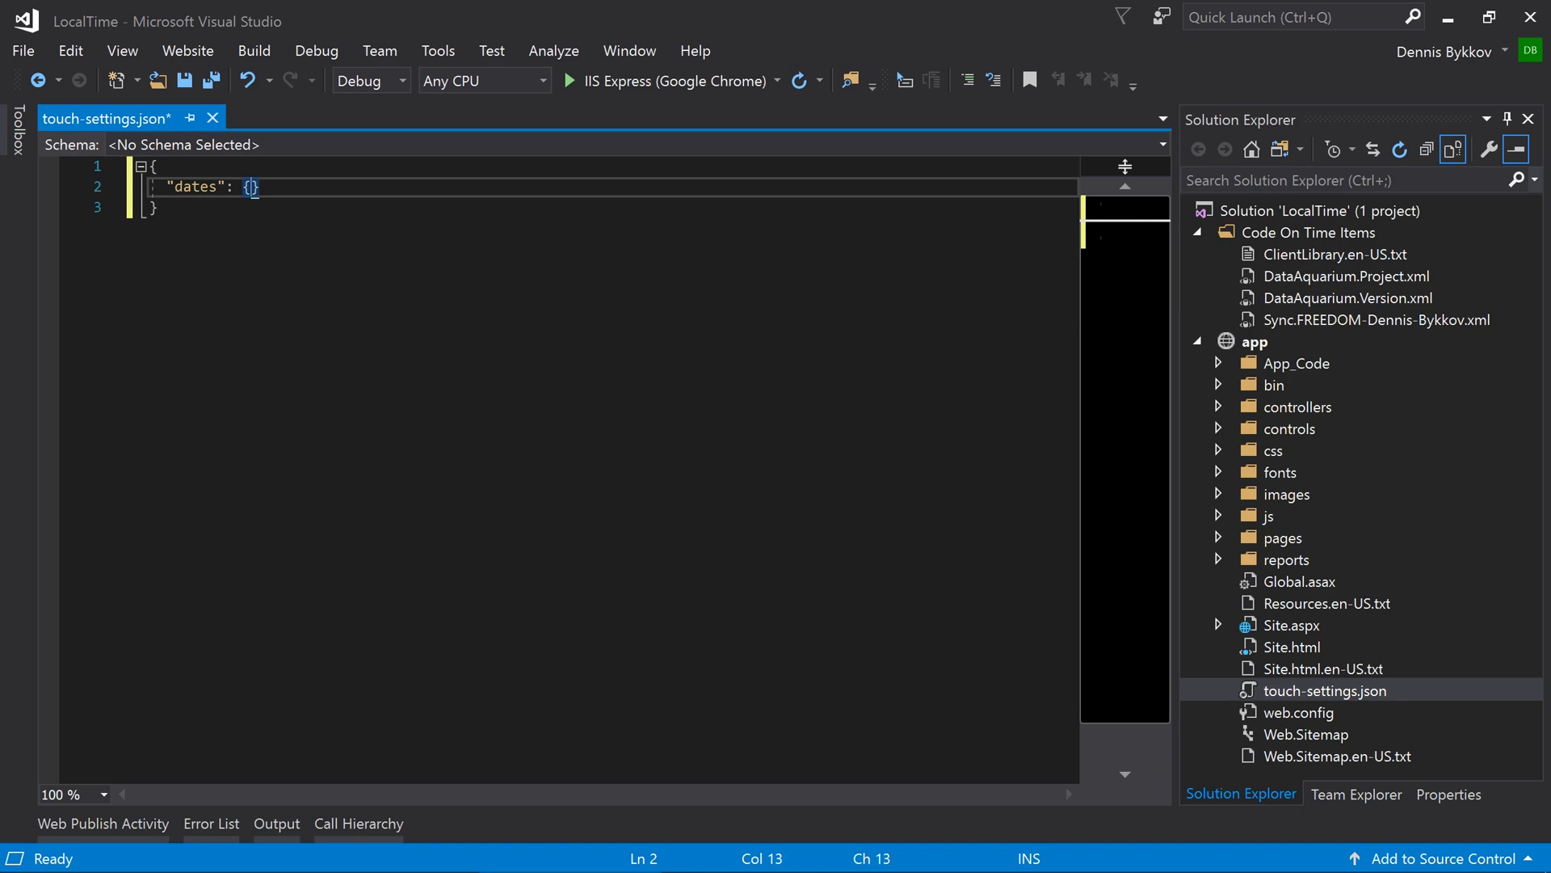
key(Return)
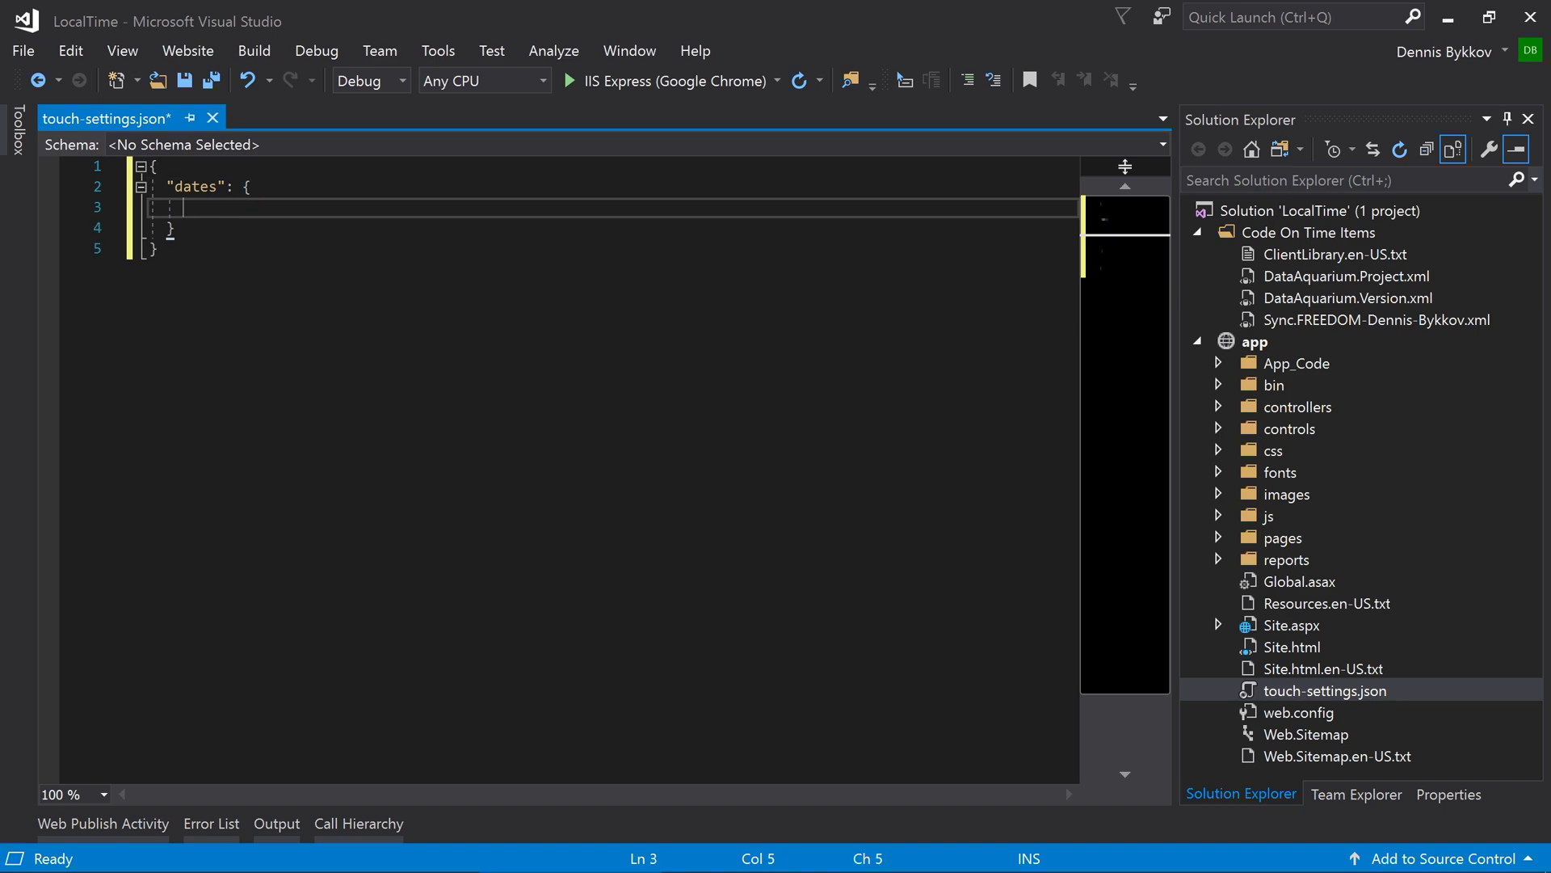
text("localTime": {)
key(Return)
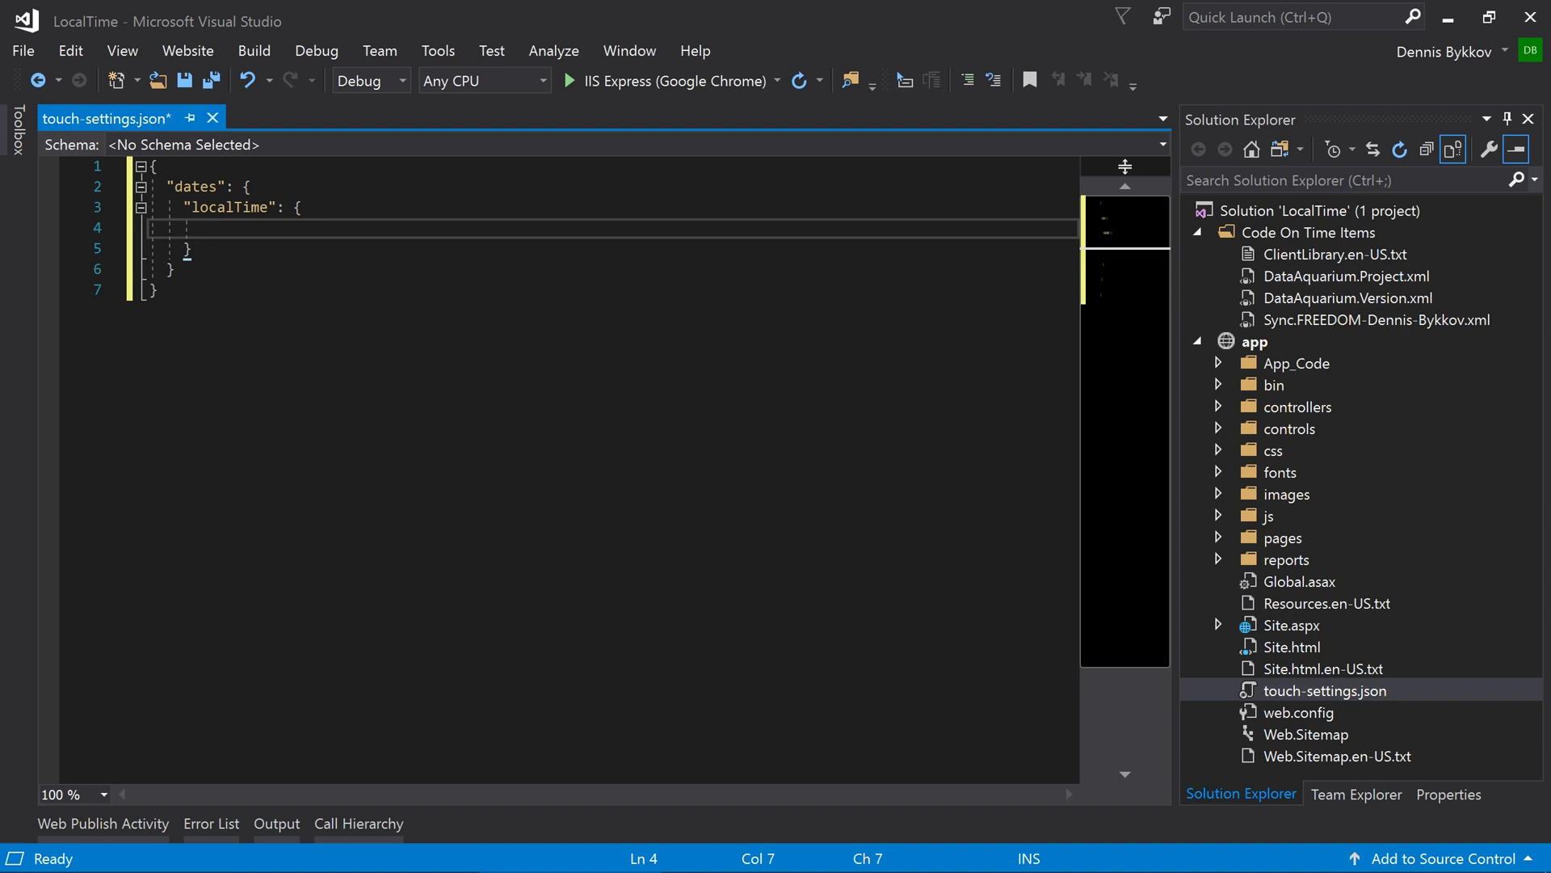
text("enabled": true)
key(ctrl+s)
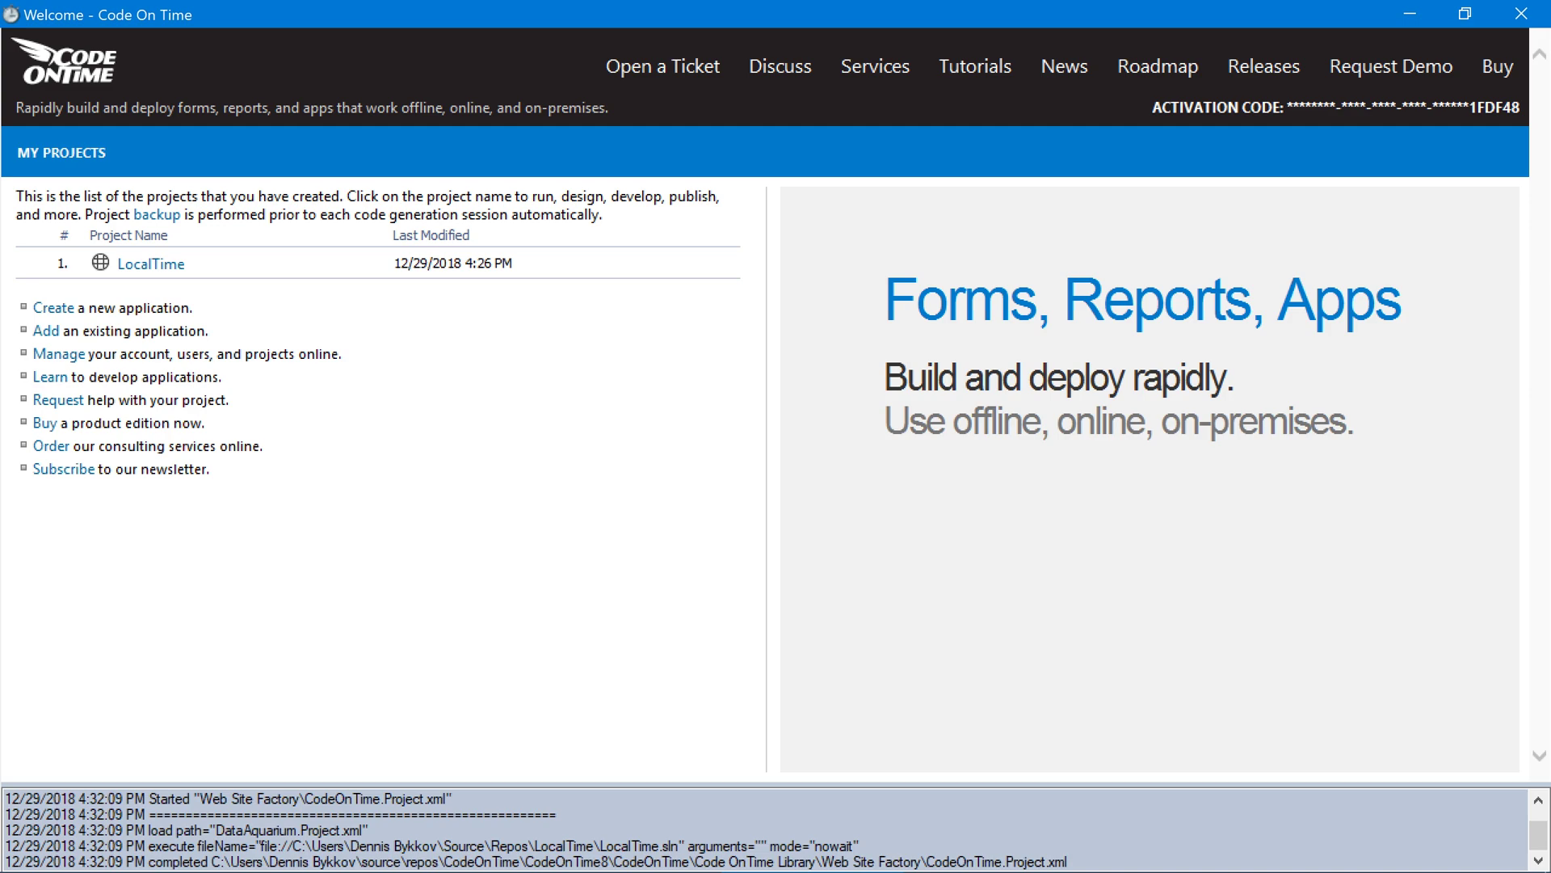
In Code On Time, publish the LocalTime project to the LocalTime Azure App Service using the Deploy to Production option.
click(372, 270)
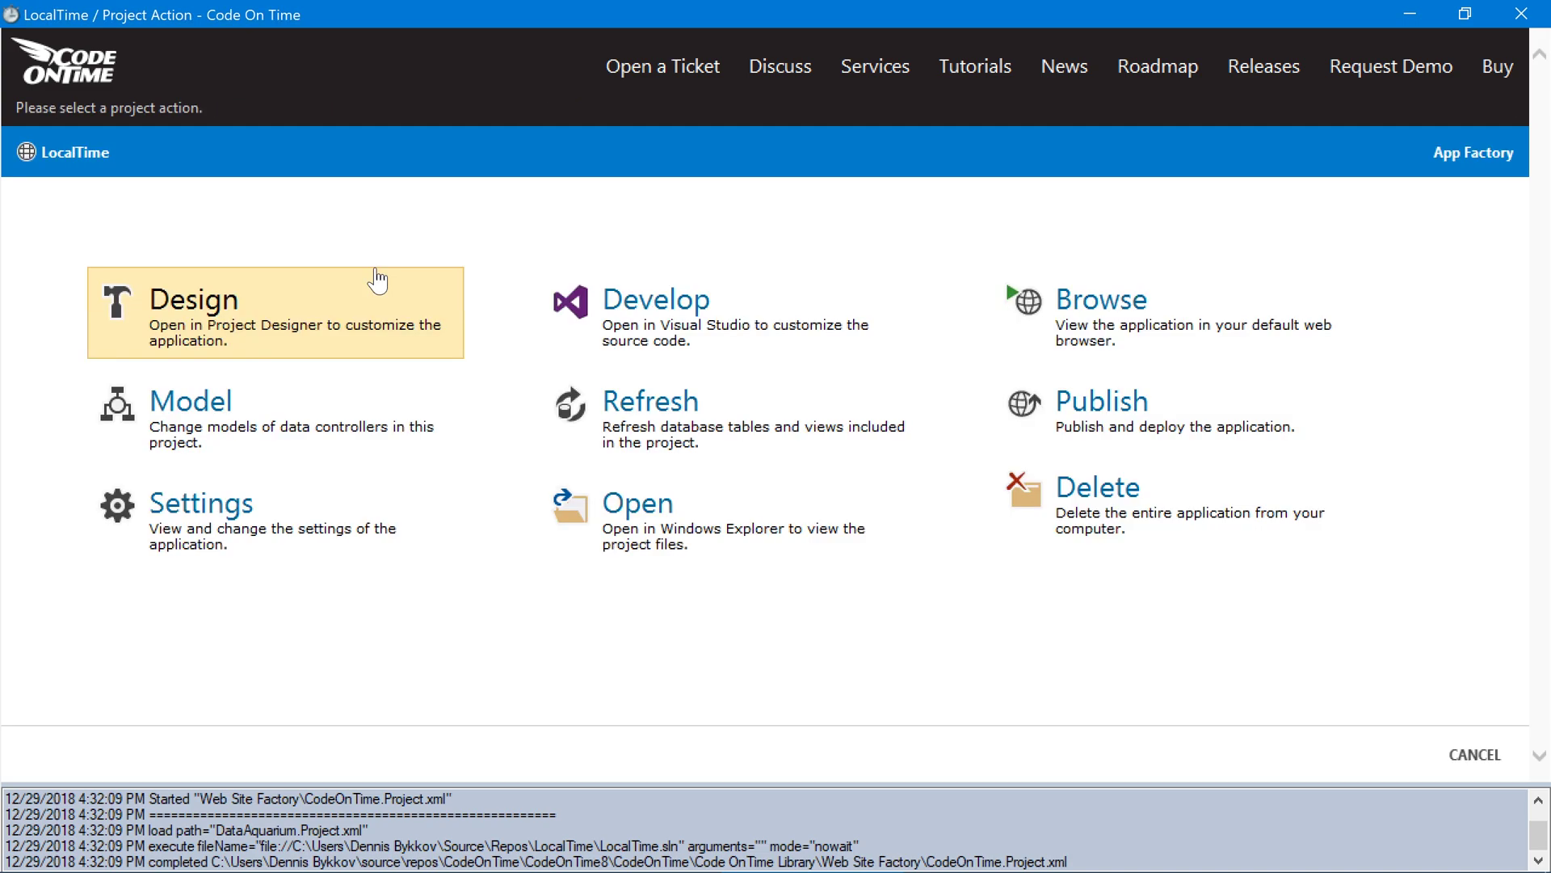
click(1108, 426)
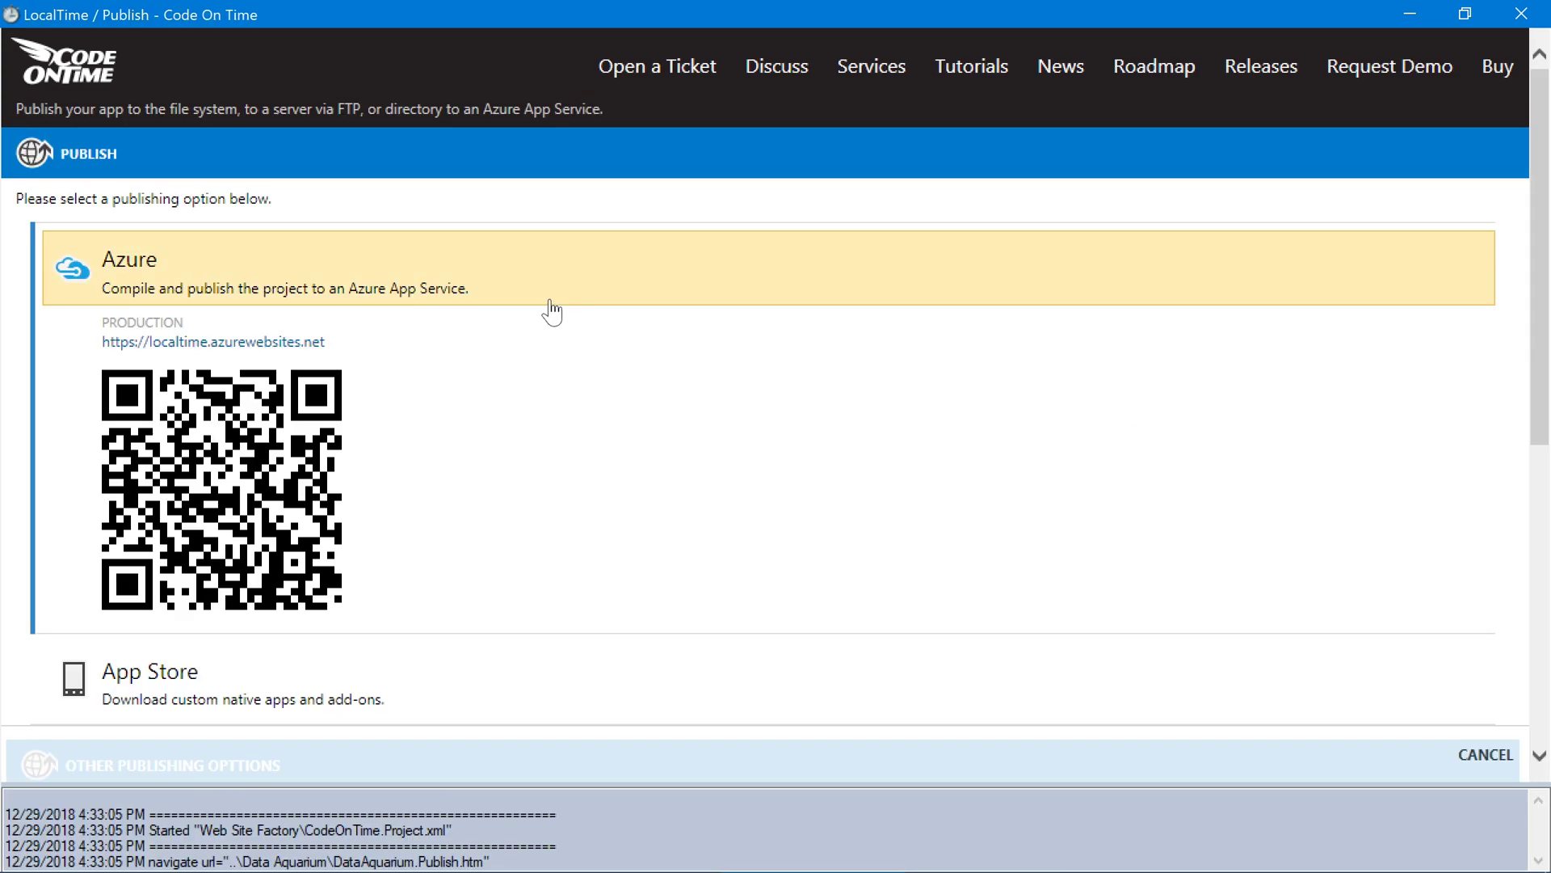
click(475, 295)
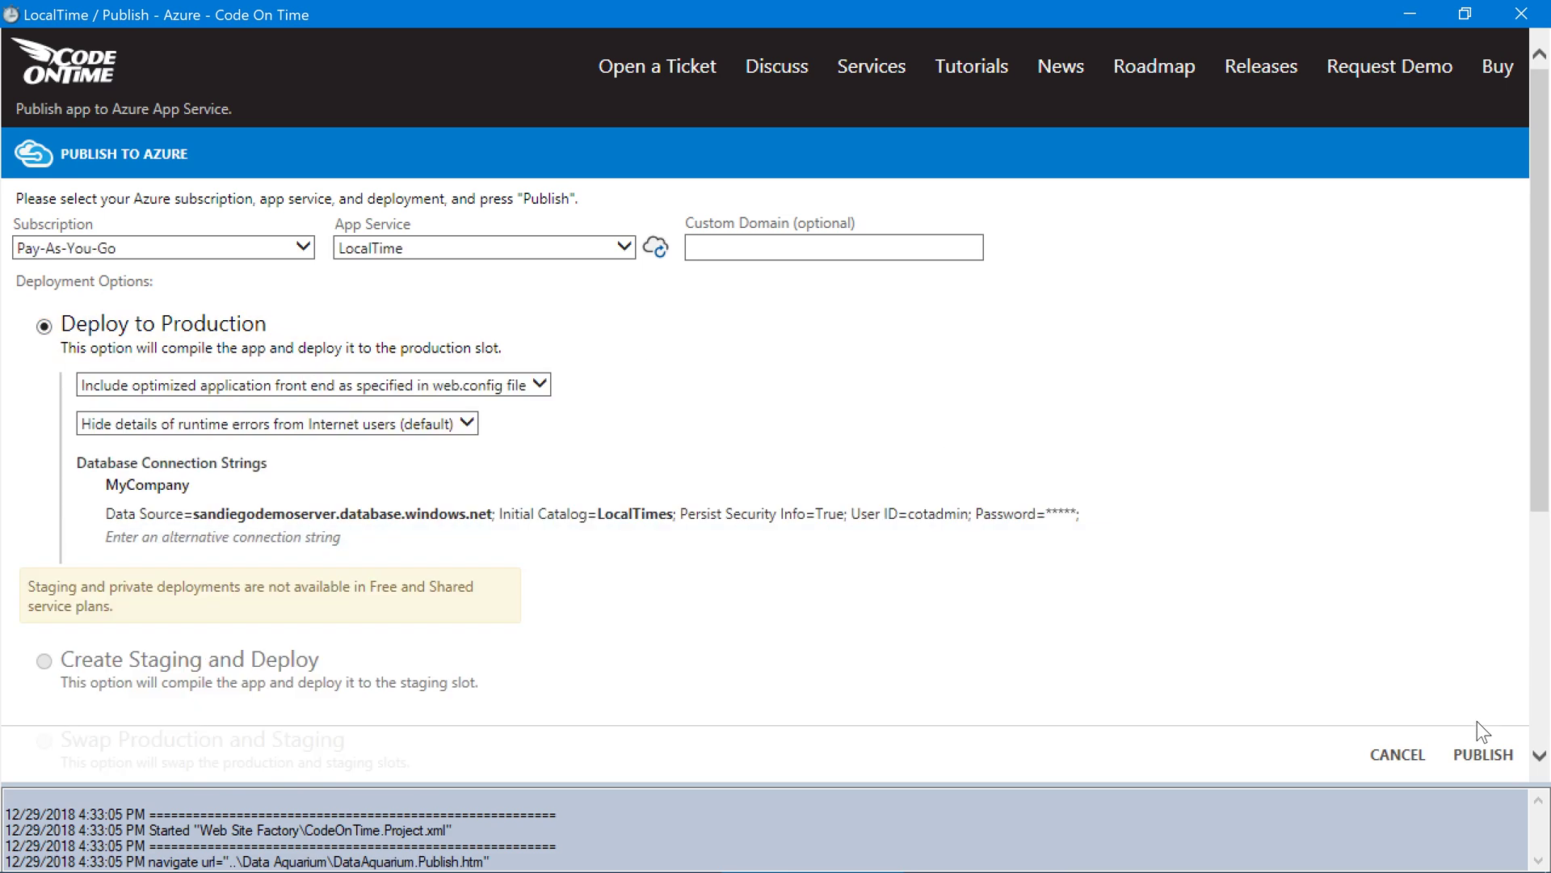
click(1483, 754)
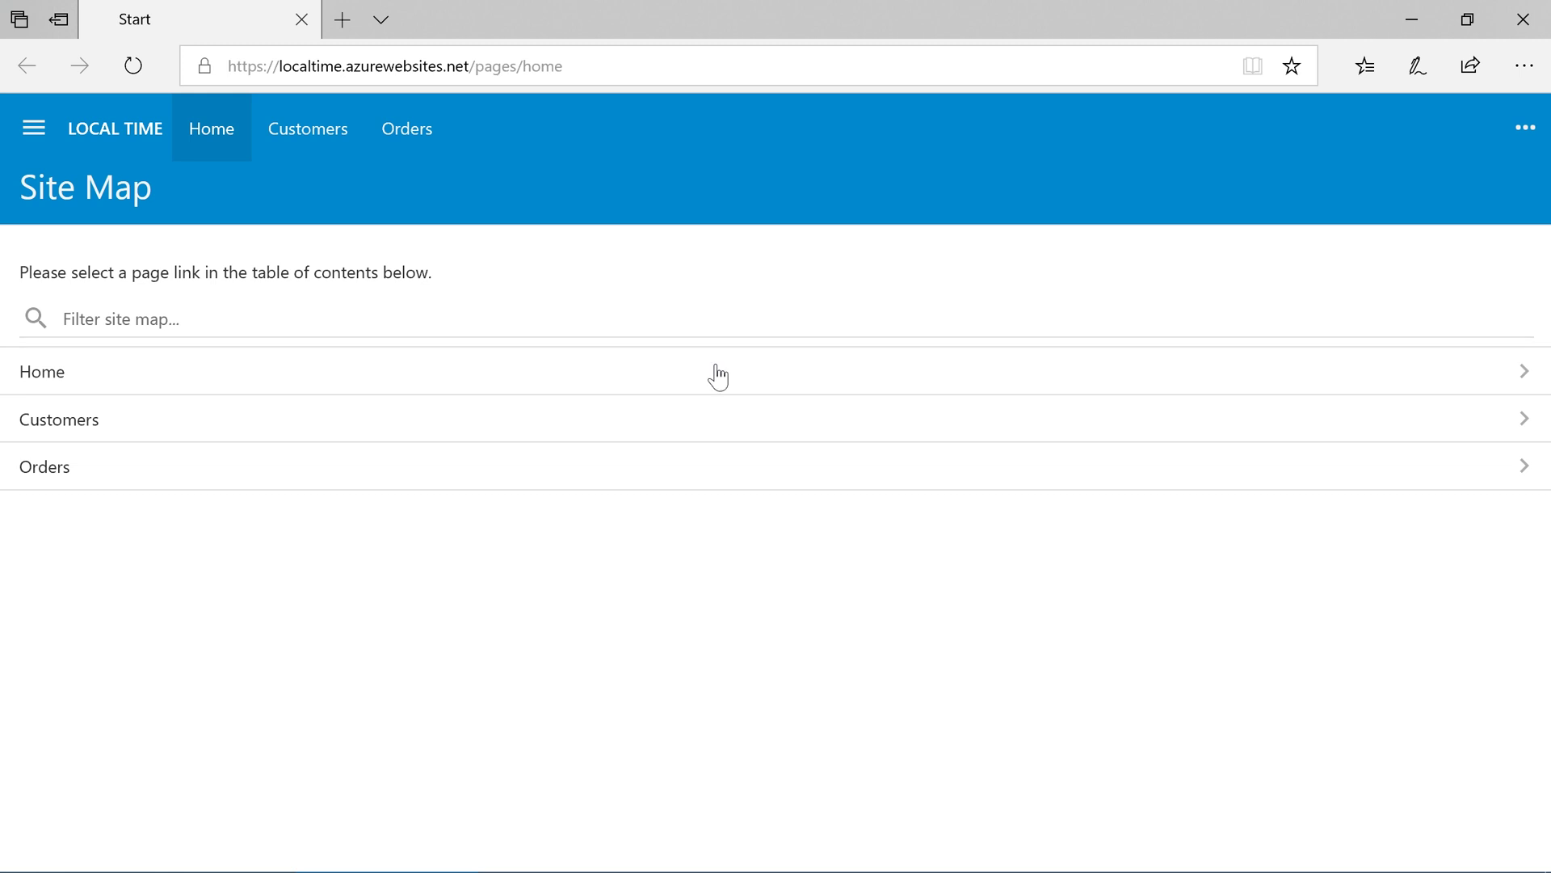
On the published site's Orders page, create and save an order for Alfreds Futterkiste with ship name Brisbane Order #2.
click(714, 465)
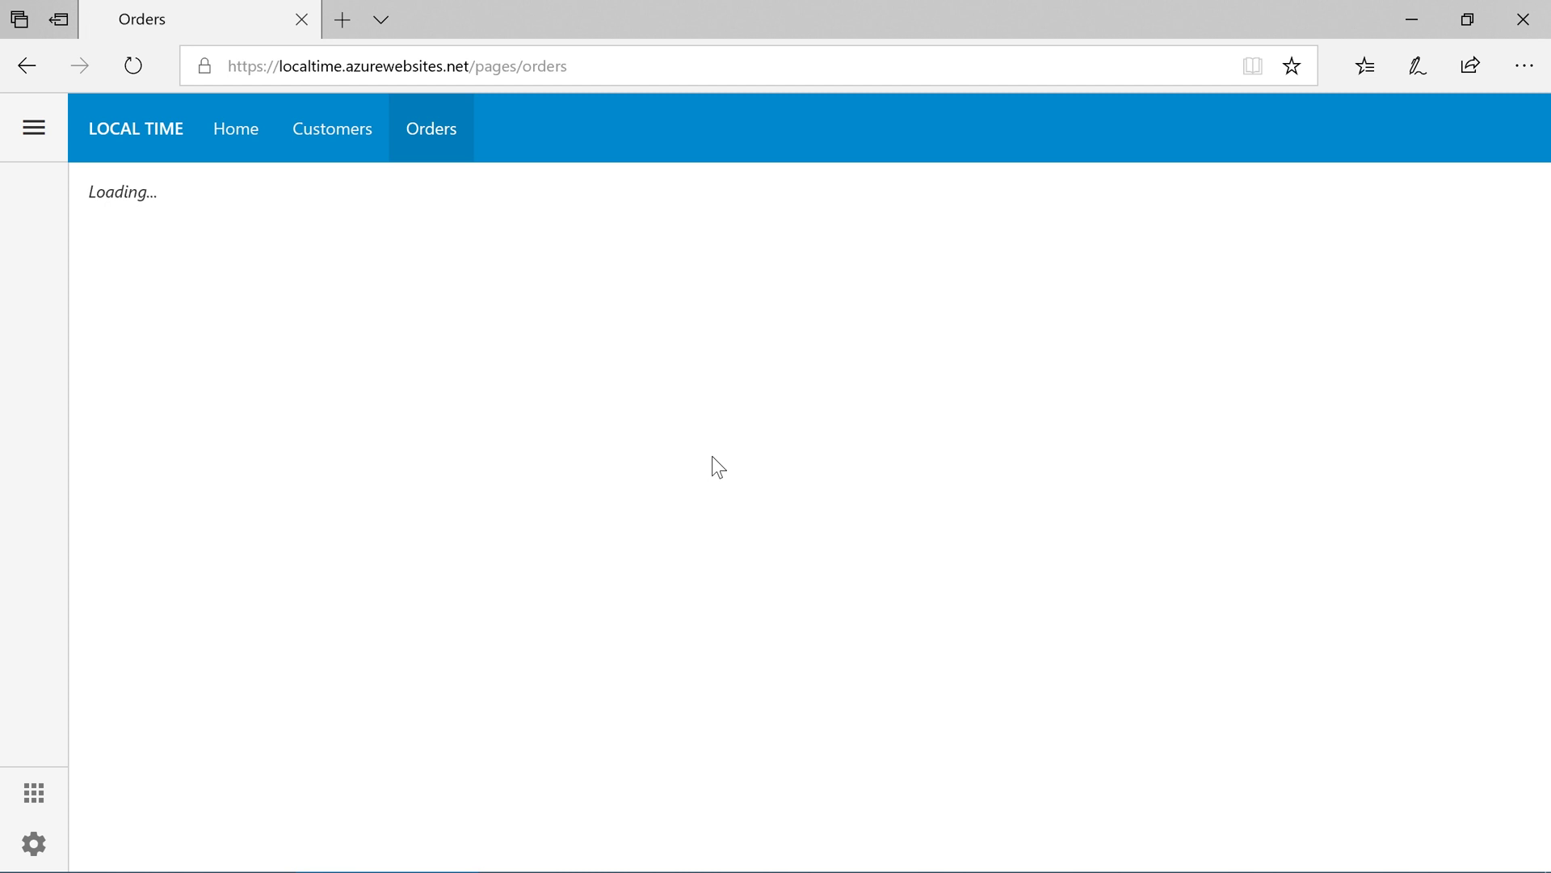
click(1517, 812)
text(a)
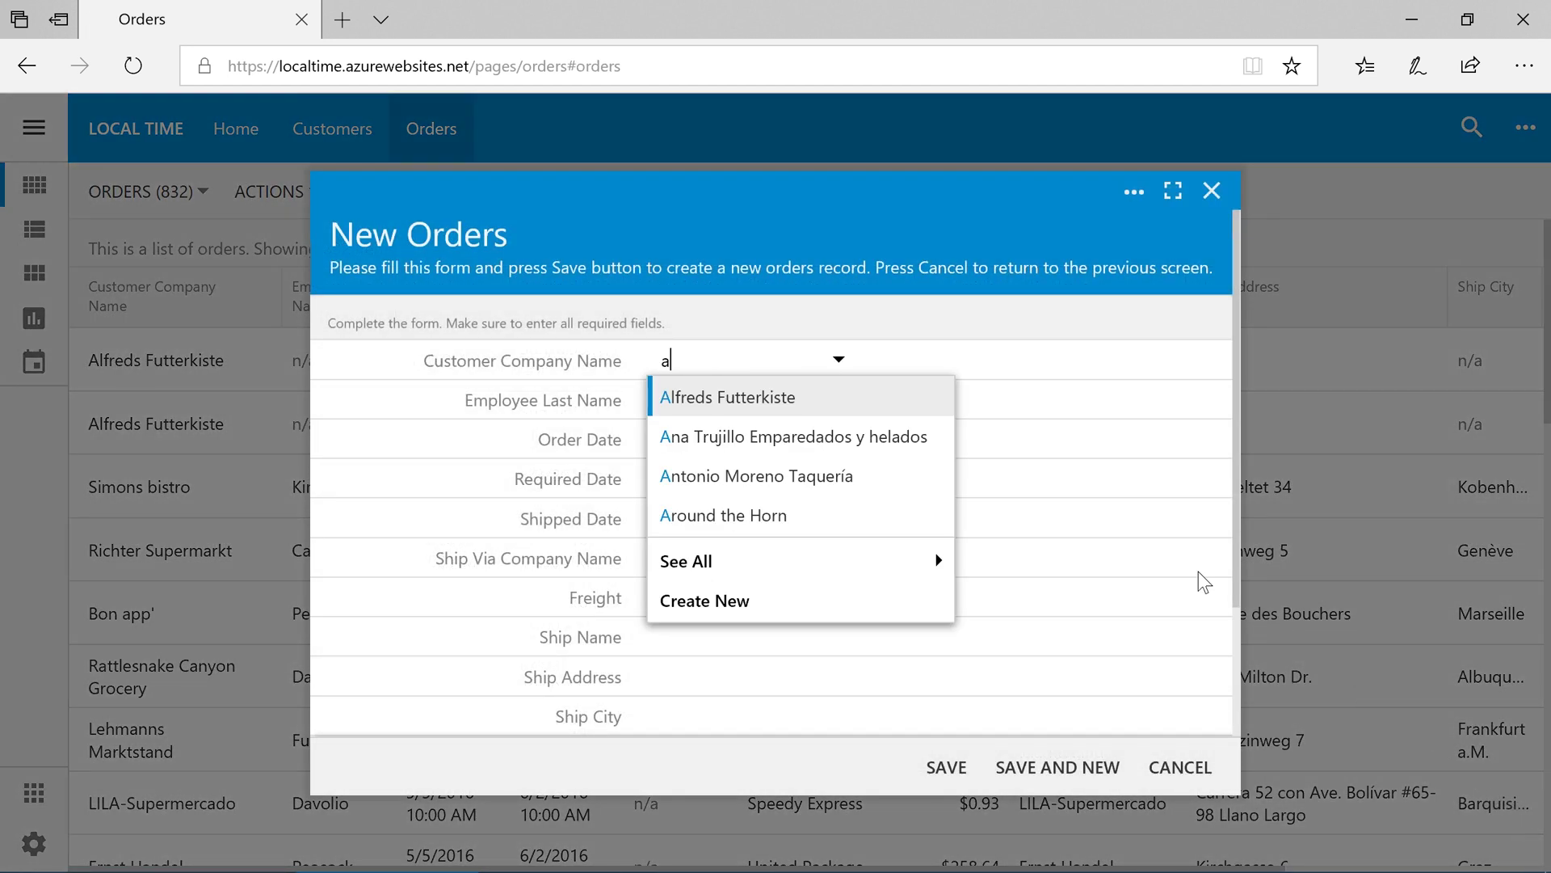
text(lfreds Futterkiste)
key(Return)
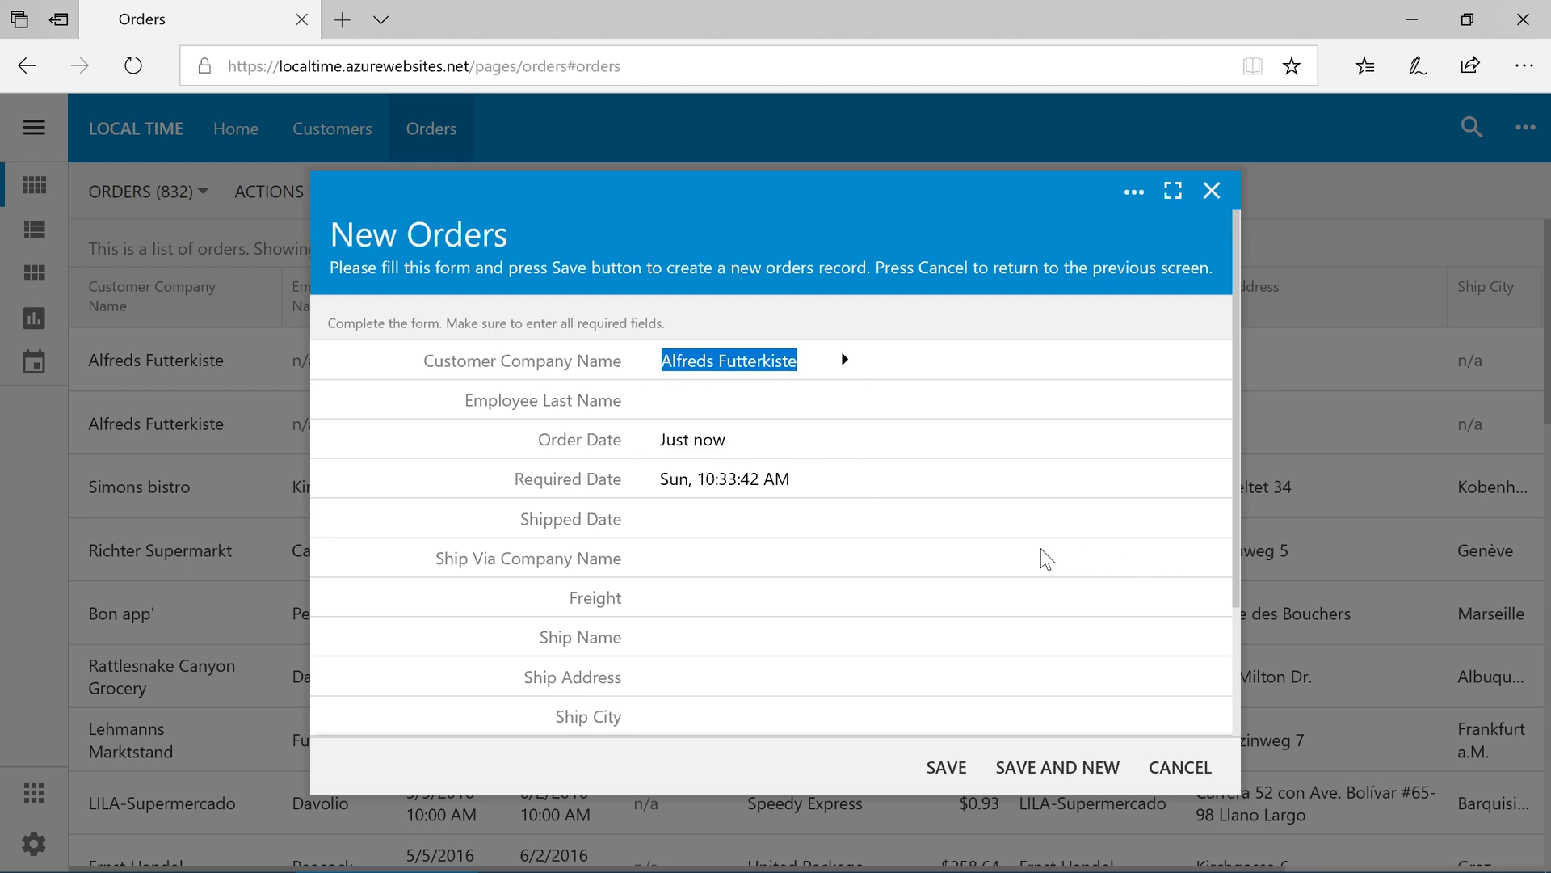
click(740, 616)
text(Brisbane Order #2)
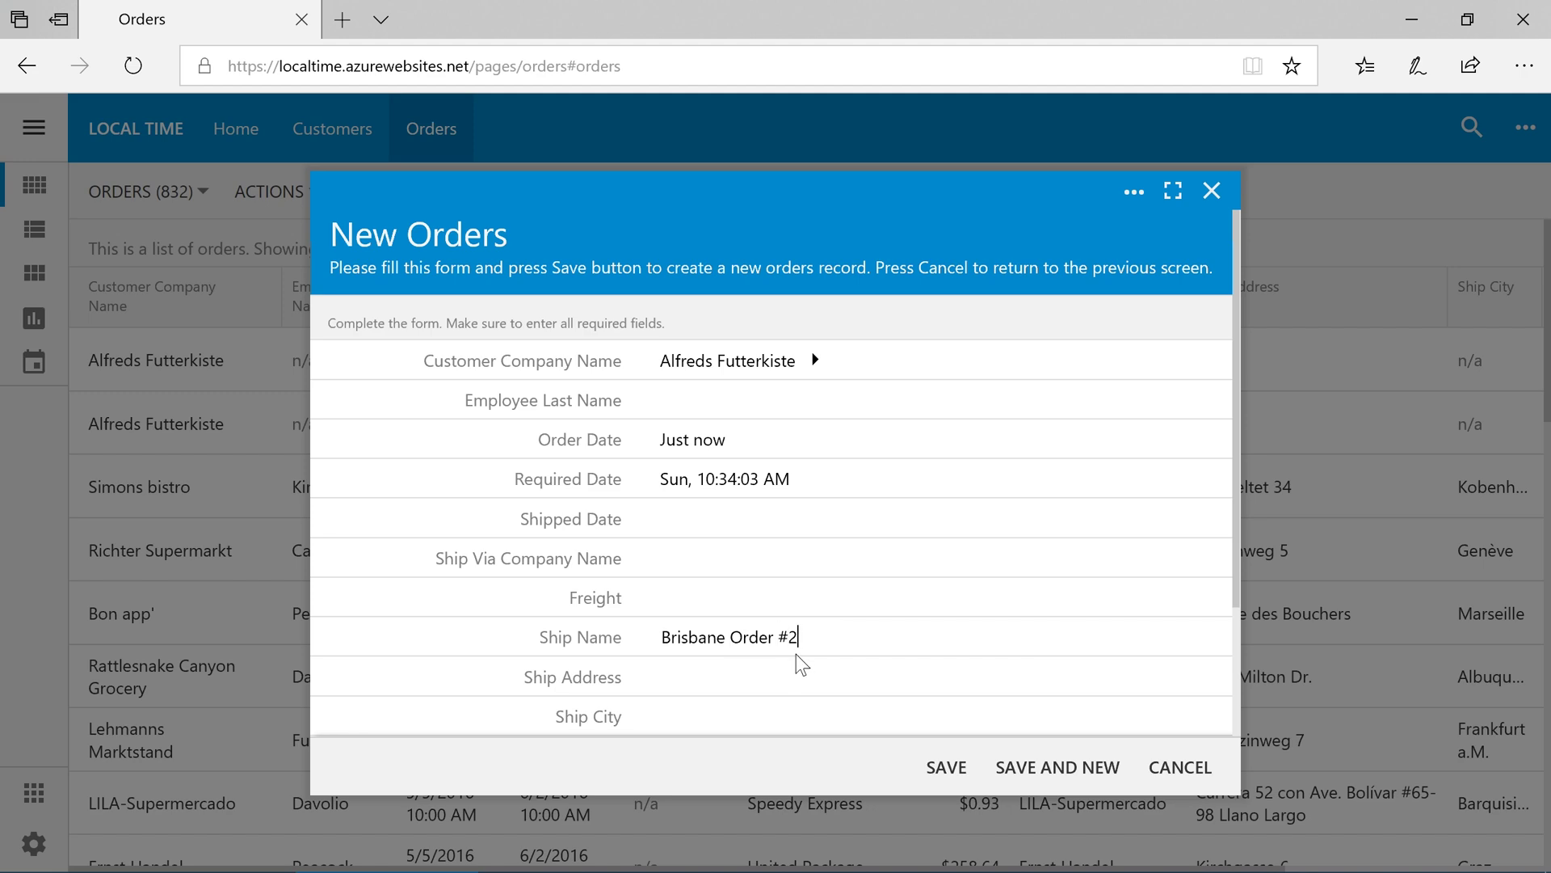
click(961, 767)
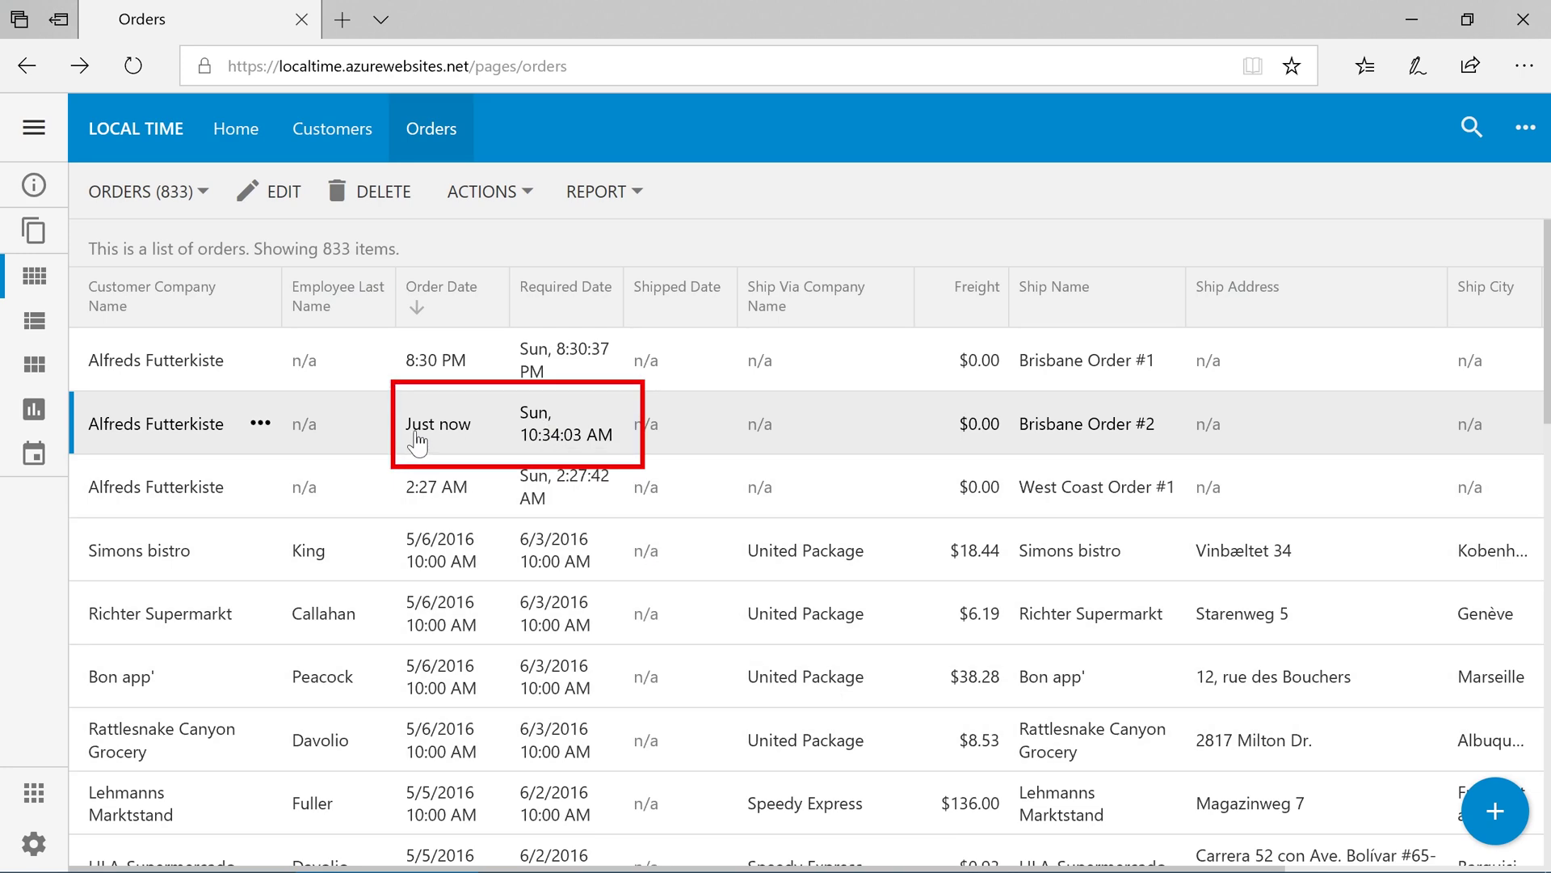
mouse_move(417, 442)
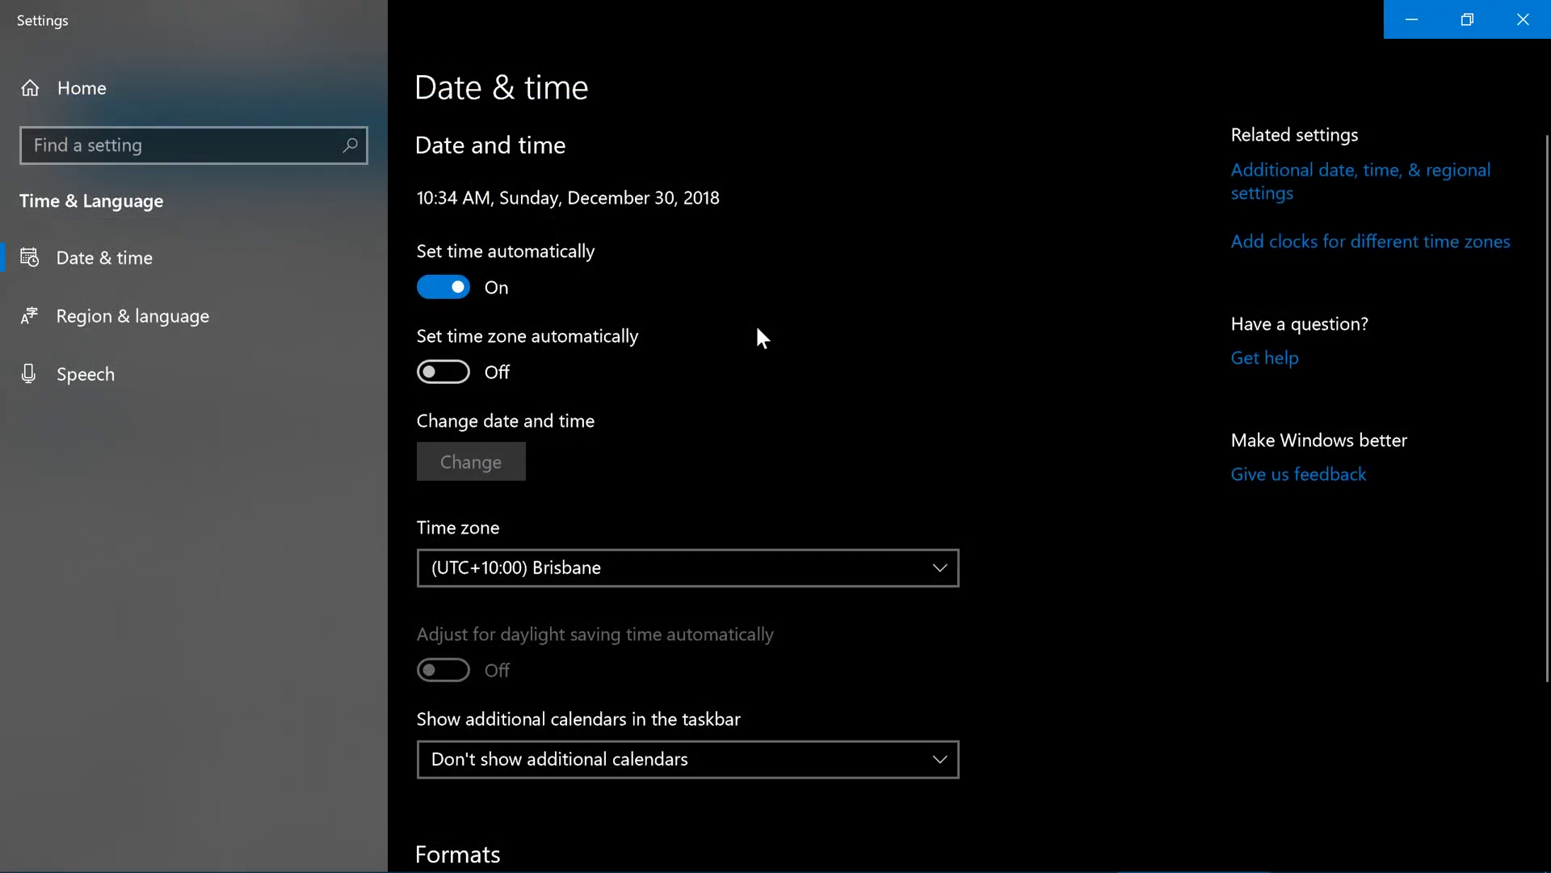
In Windows Settings, set the time zone to (UTC-08:00) Pacific Time (US & Canada), and reload the Orders page in the browser.
click(788, 568)
scroll(830, 630, up, 20)
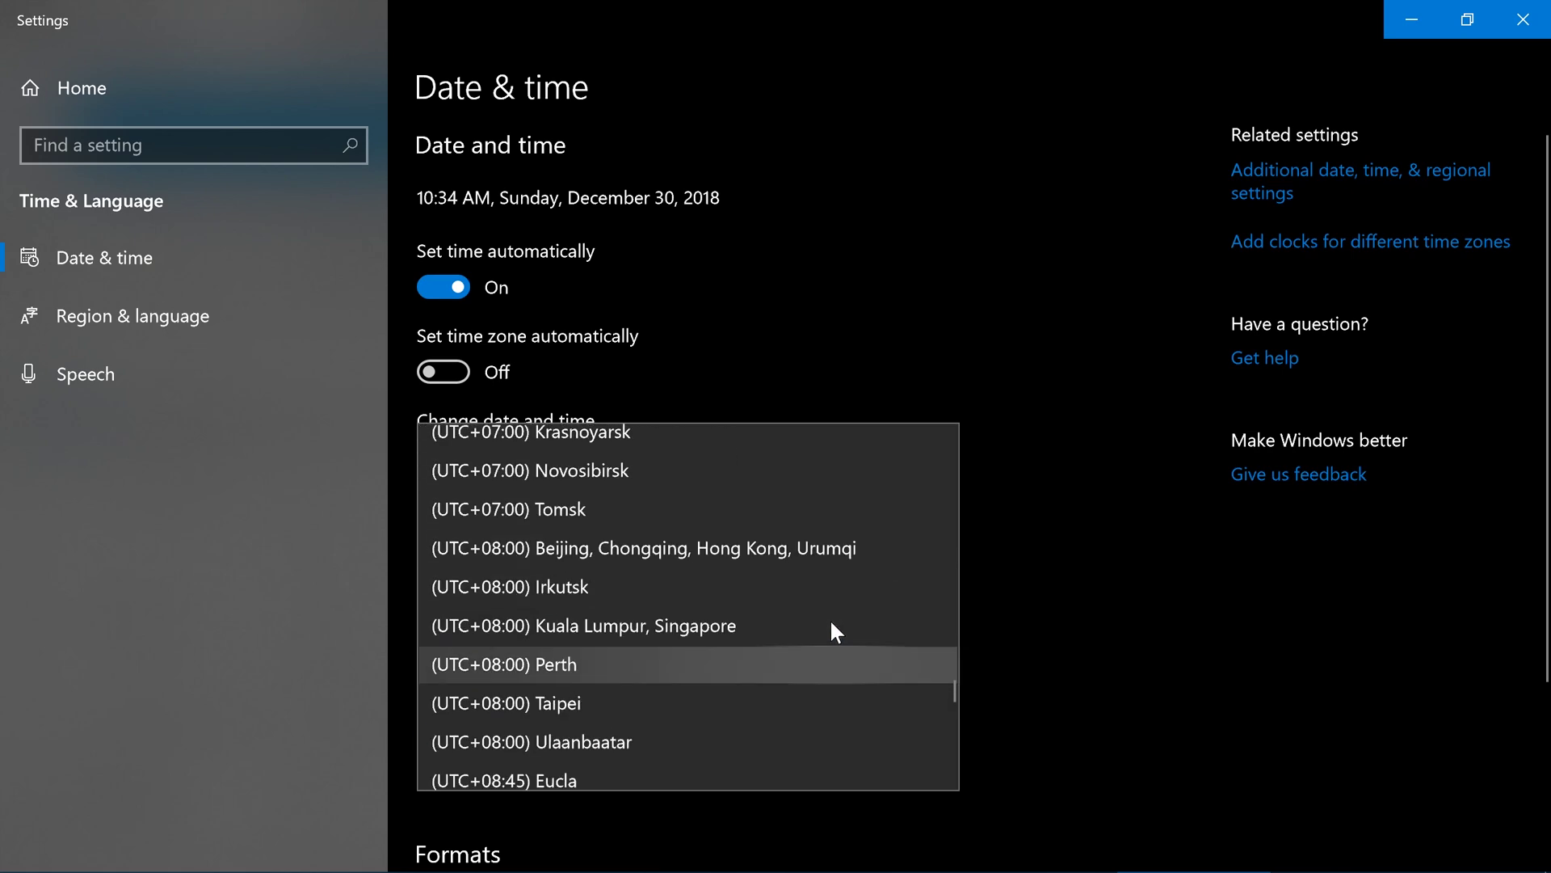
scroll(842, 639, up, 1)
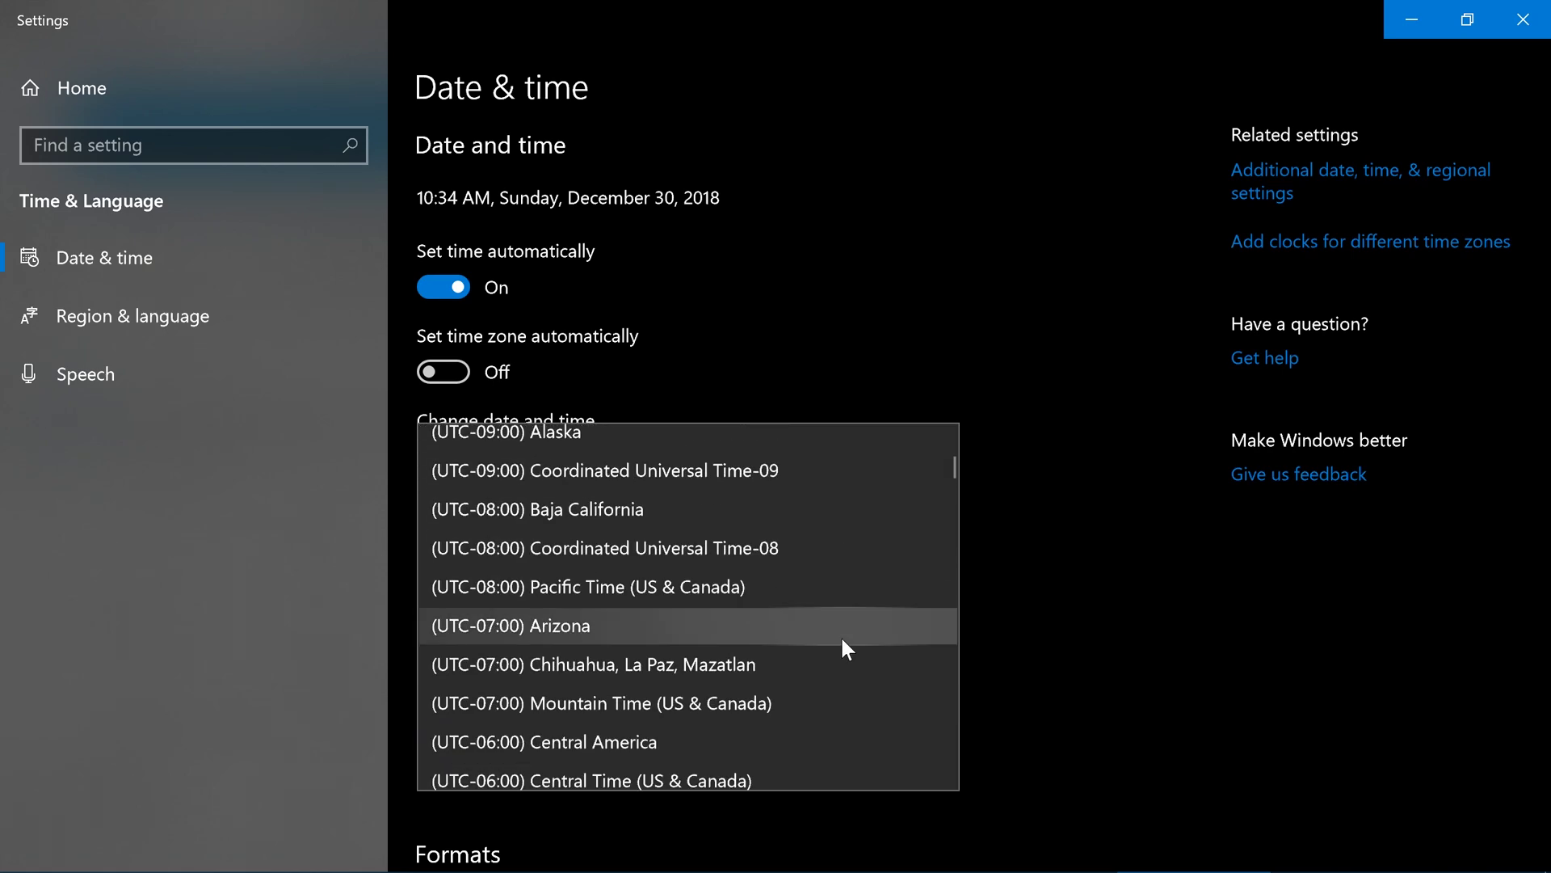
click(851, 598)
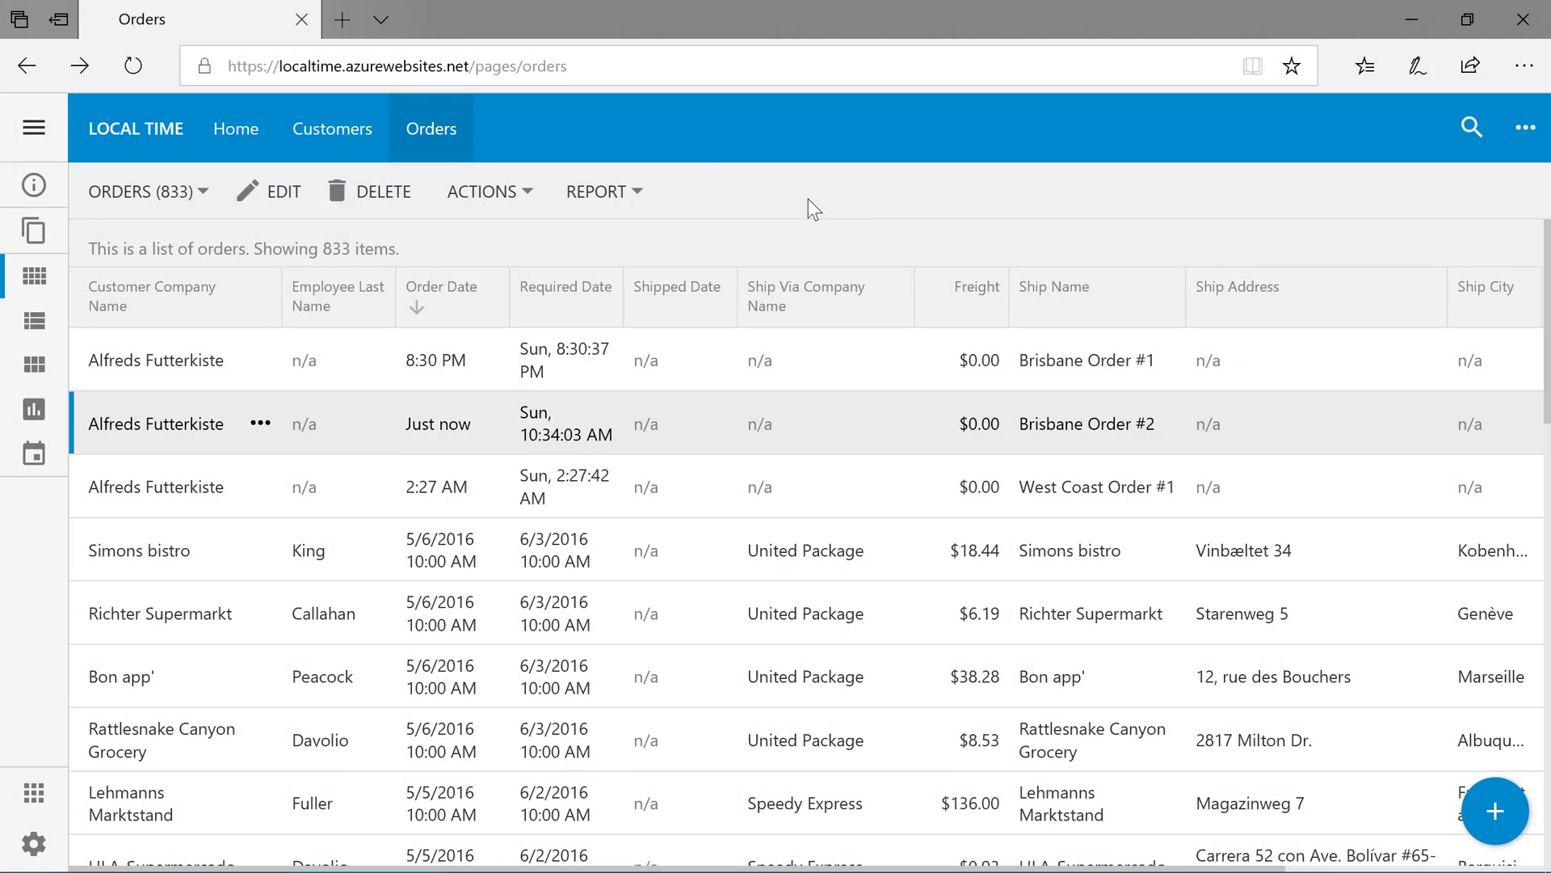
click(129, 66)
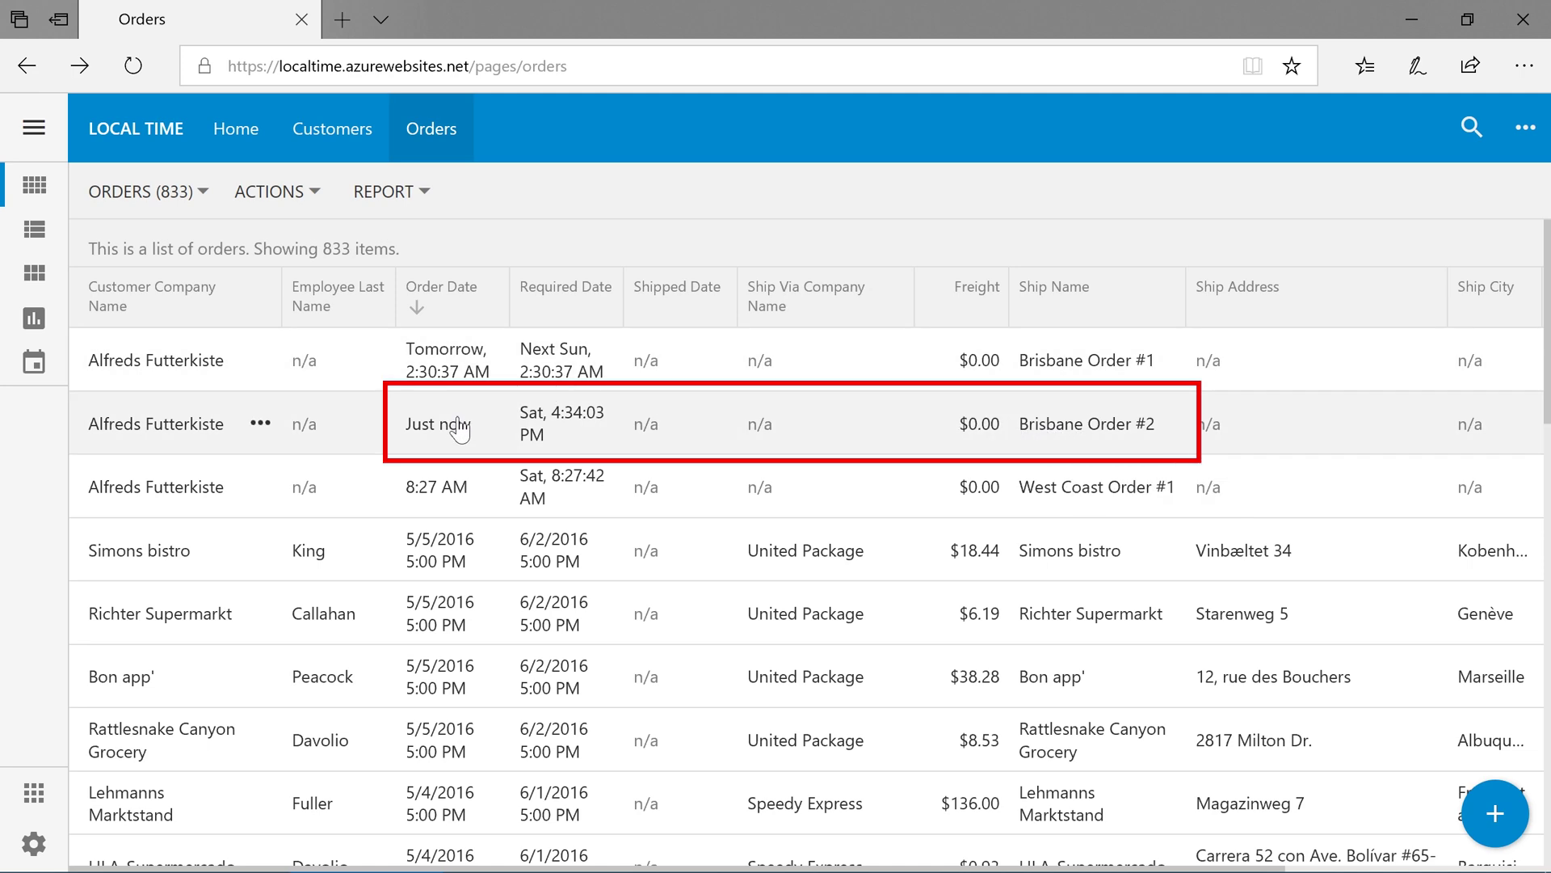
mouse_move(444, 433)
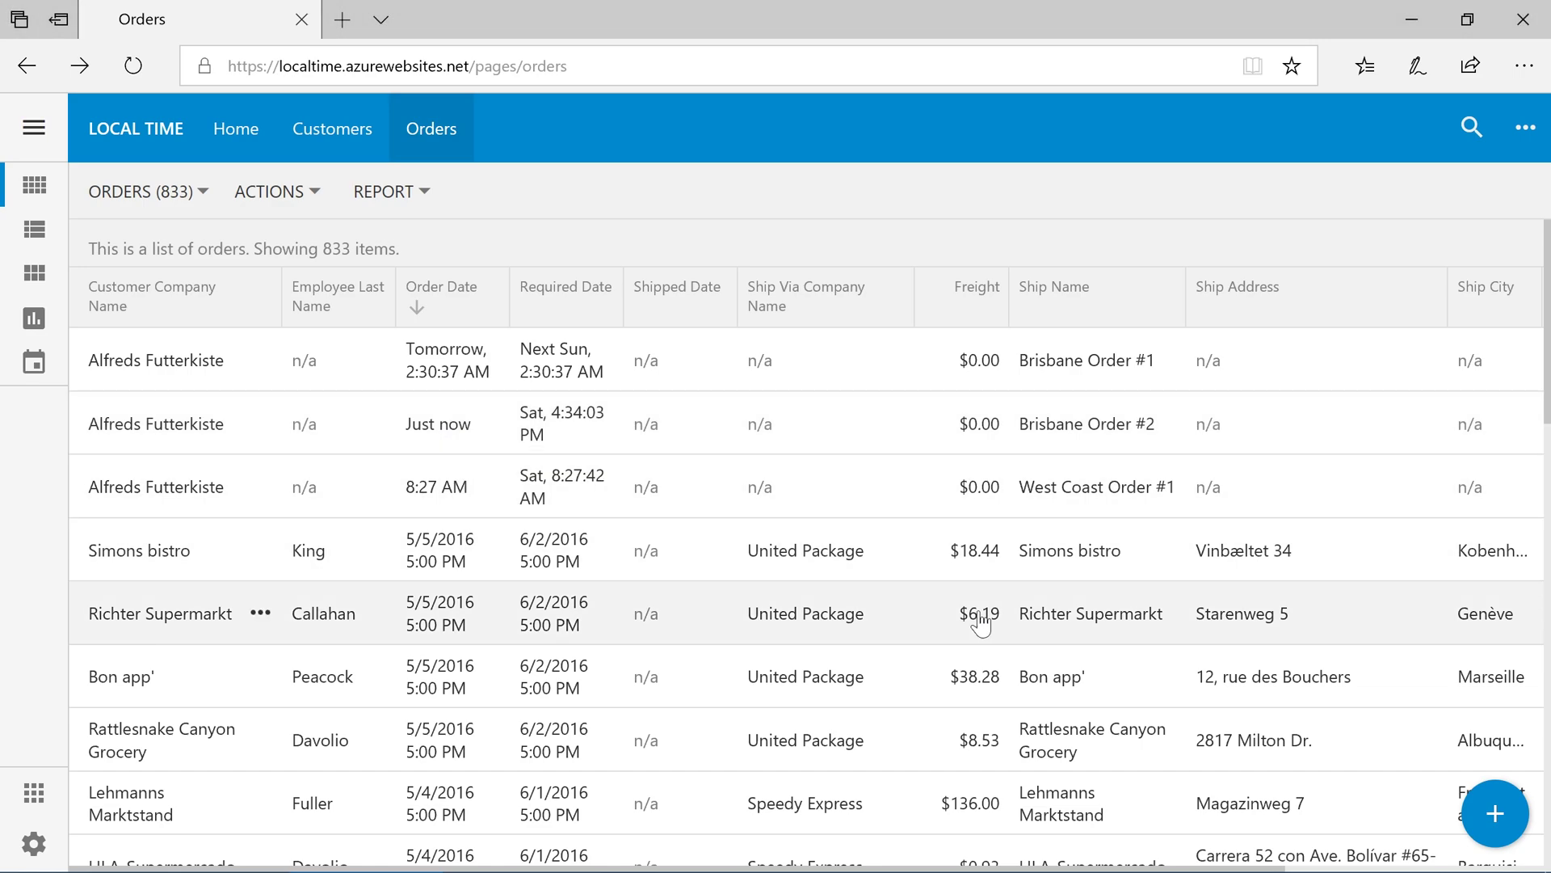
Create and save an order for Alfreds Futterkiste with ship name West Coast Order #2, keeping the default order and required dates.
click(1502, 828)
text(alfreds Futterkiste)
key(Tab)
key(Tab)
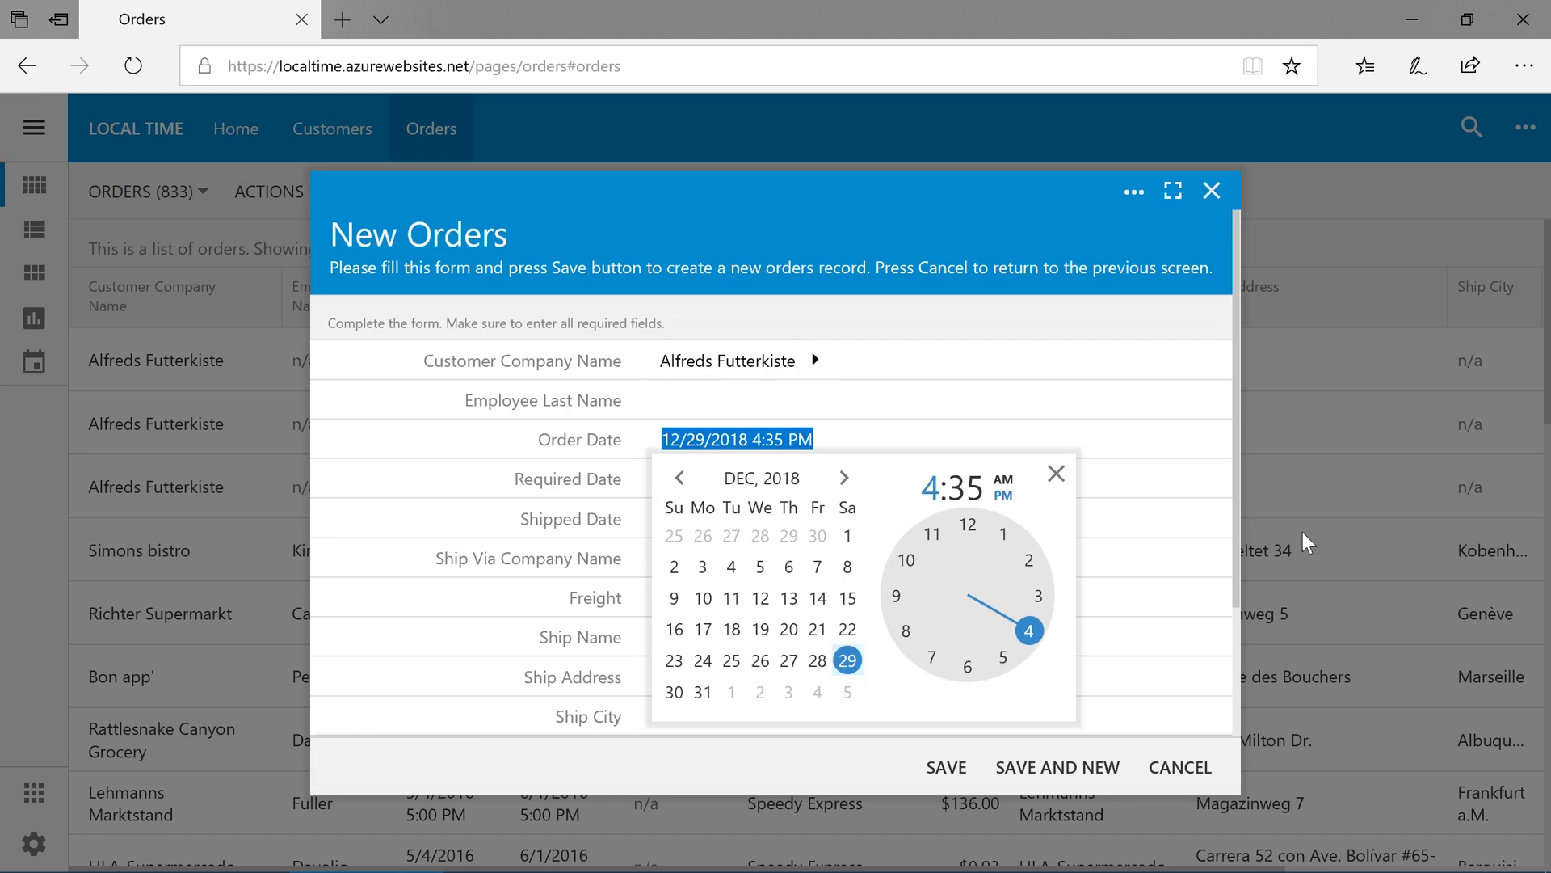
key(Tab)
key(Tab)
key(Tab)
key(Tab)
text(West Coast Order #2)
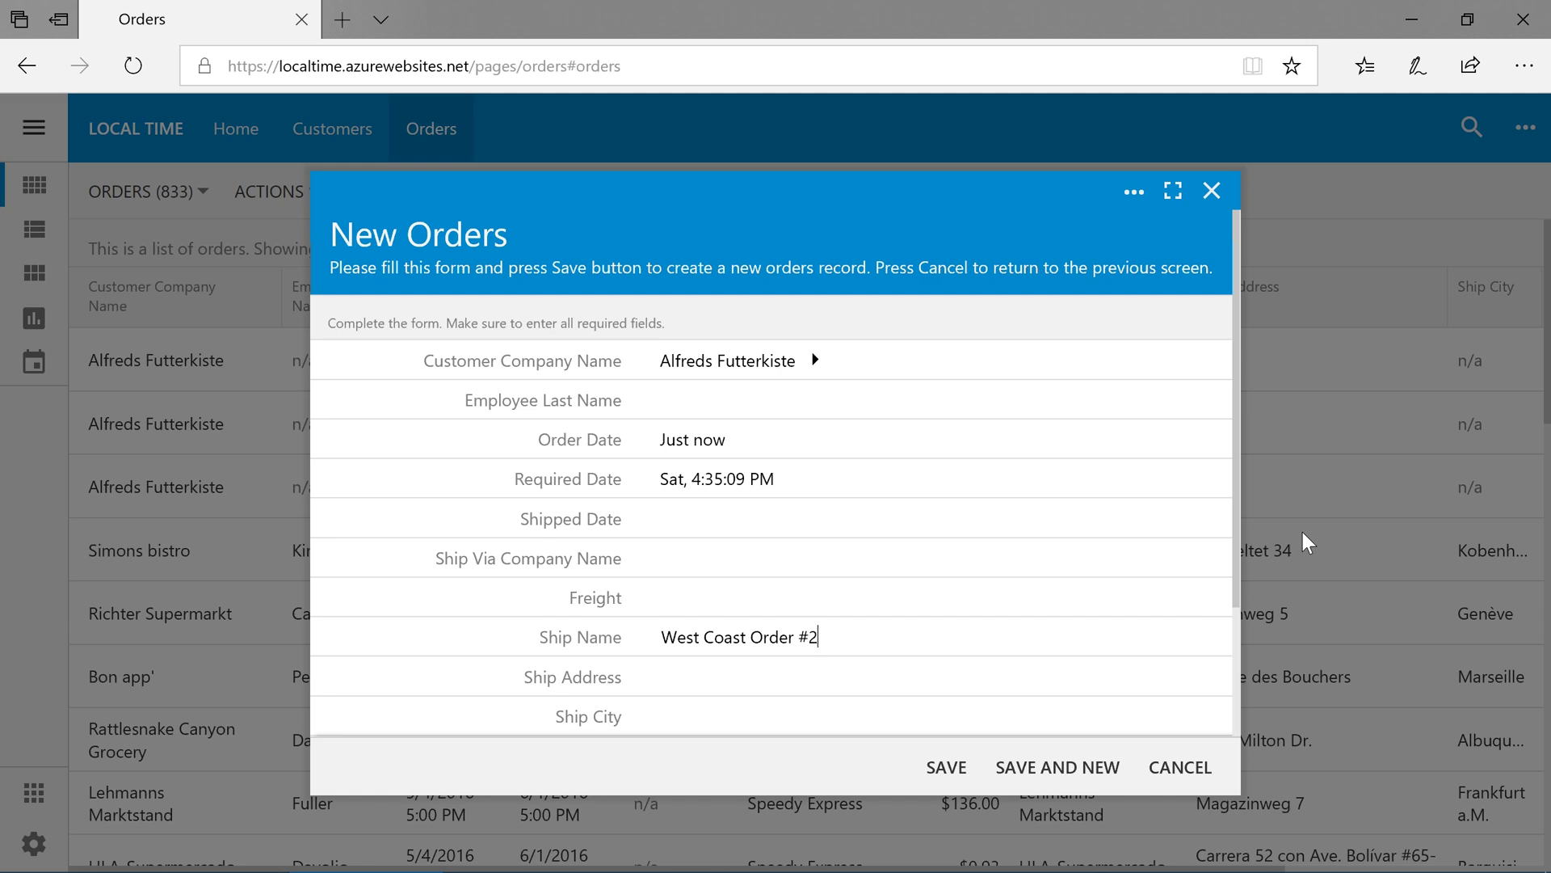
click(947, 768)
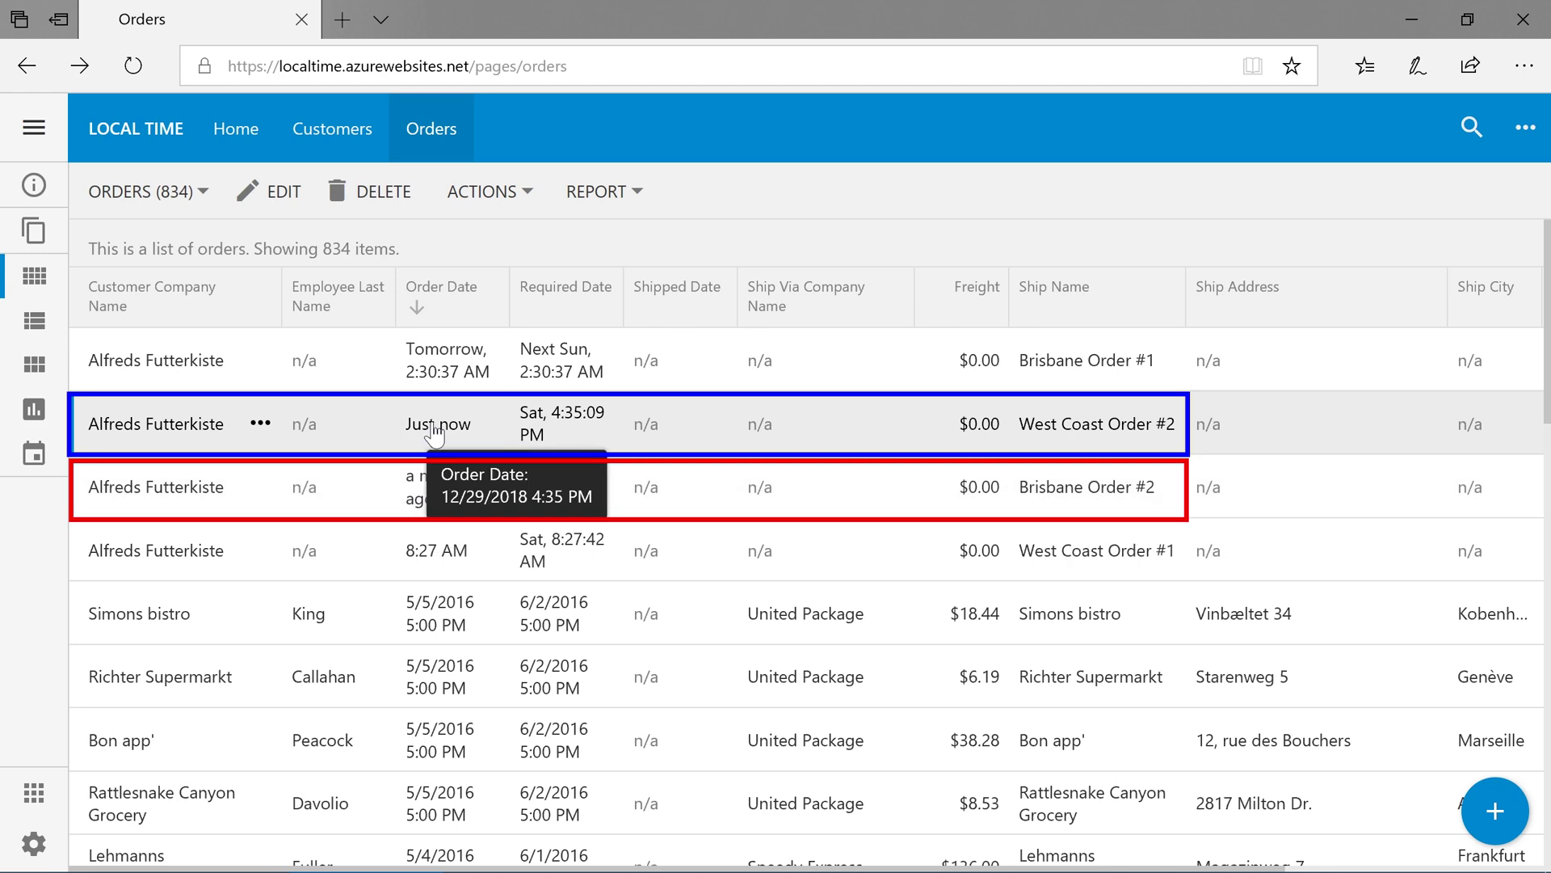
Rerun the Orders query in SQL Server Management Studio and select the West Coast Order #2 and Brisbane Order #2 rows to compare their dates.
mouse_move(422, 490)
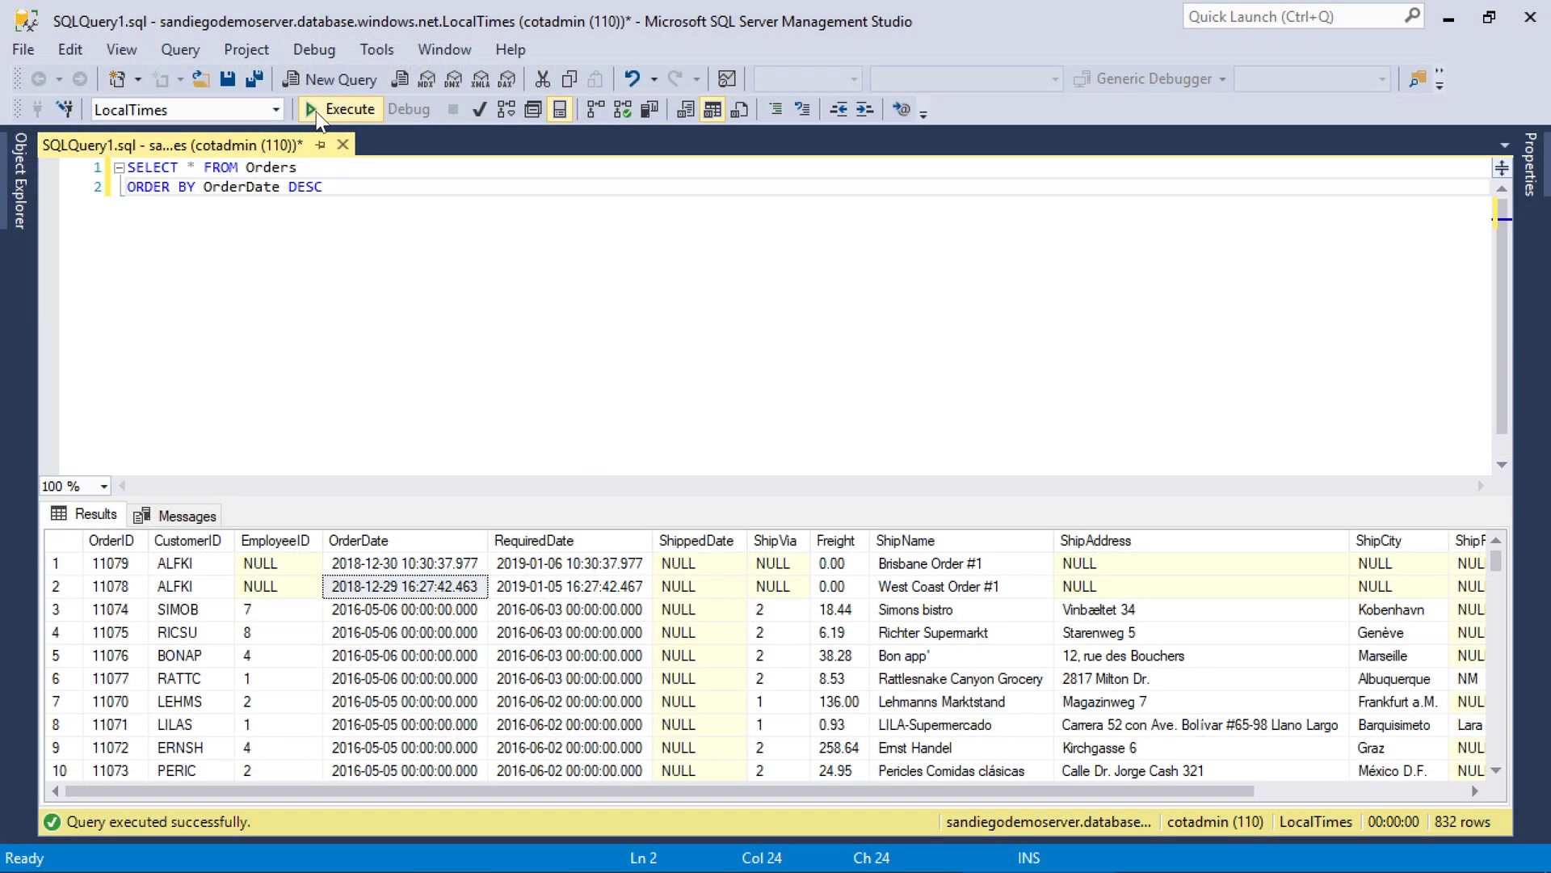
click(316, 115)
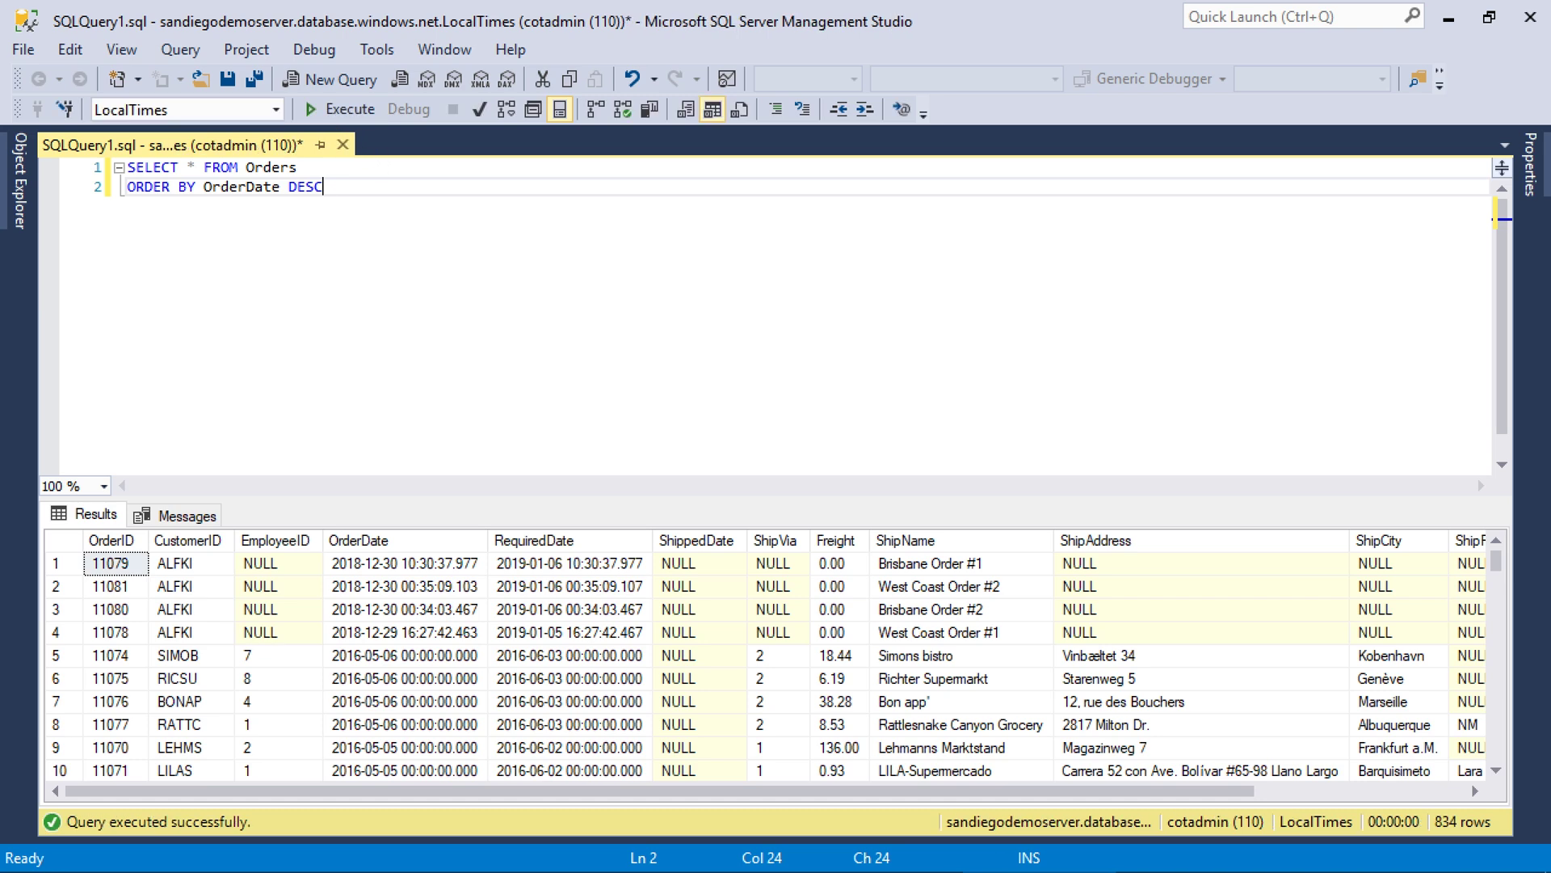
click(64, 585)
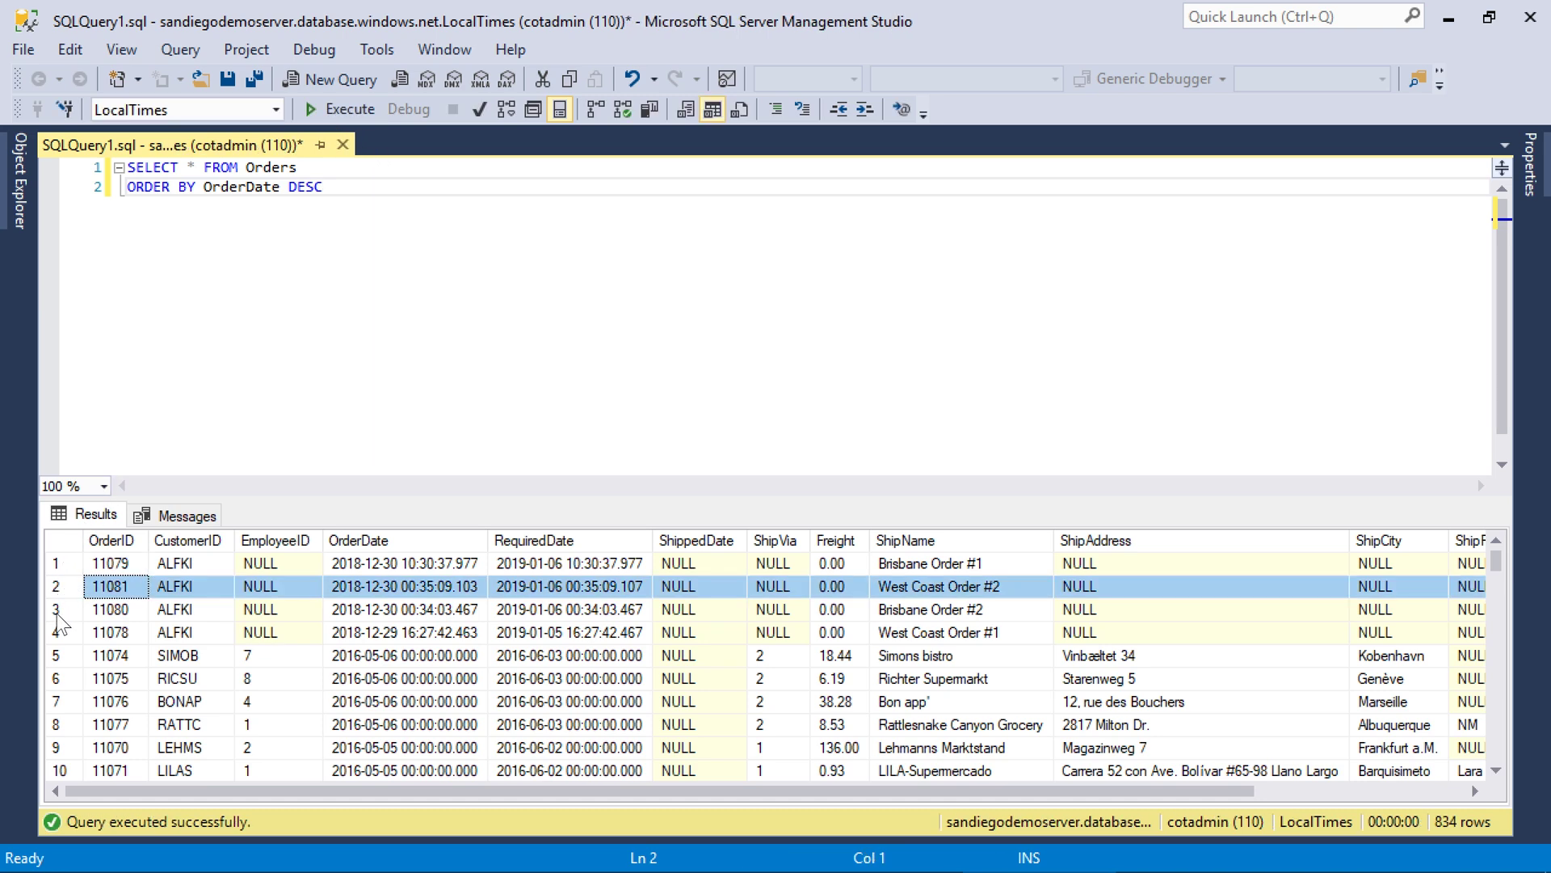
shift+click(64, 609)
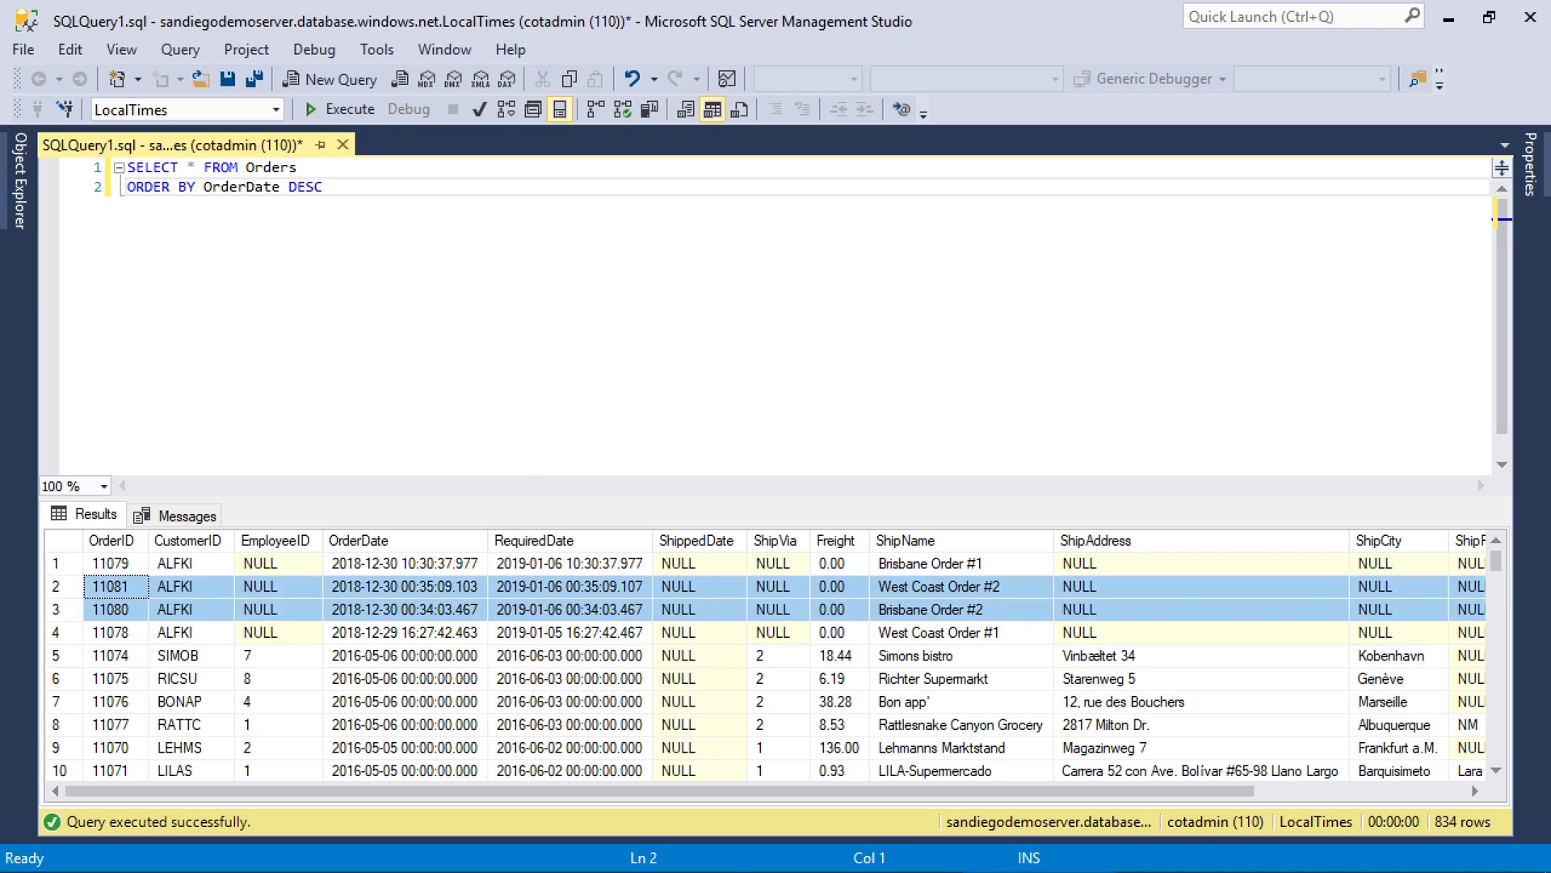